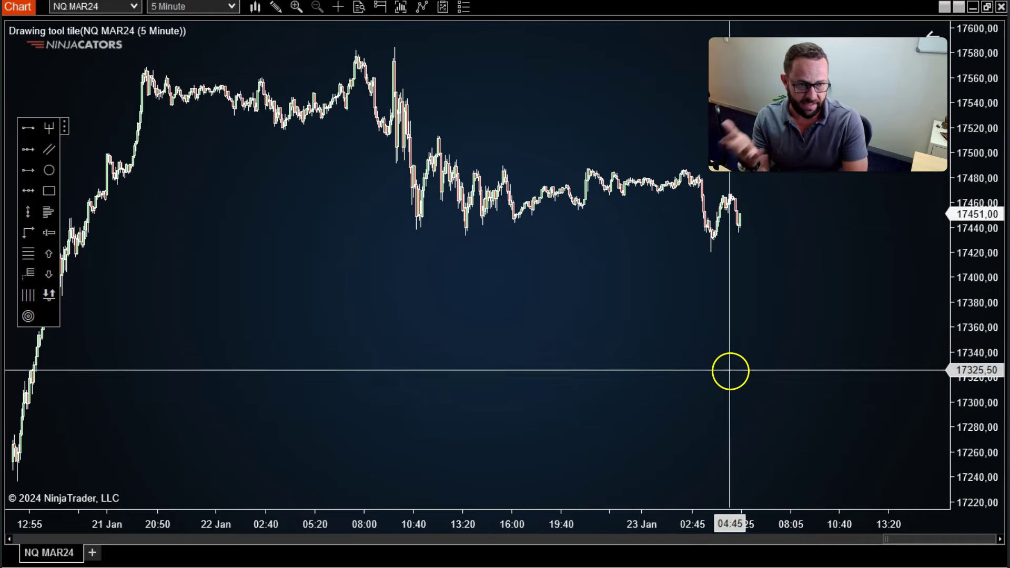
Mark the 22 Jan trading window with vertical lines at 09:00 and 11:00.
{"action": "left_click_drag", "start_coordinate": [323, 377], "coordinate": [424, 521]}
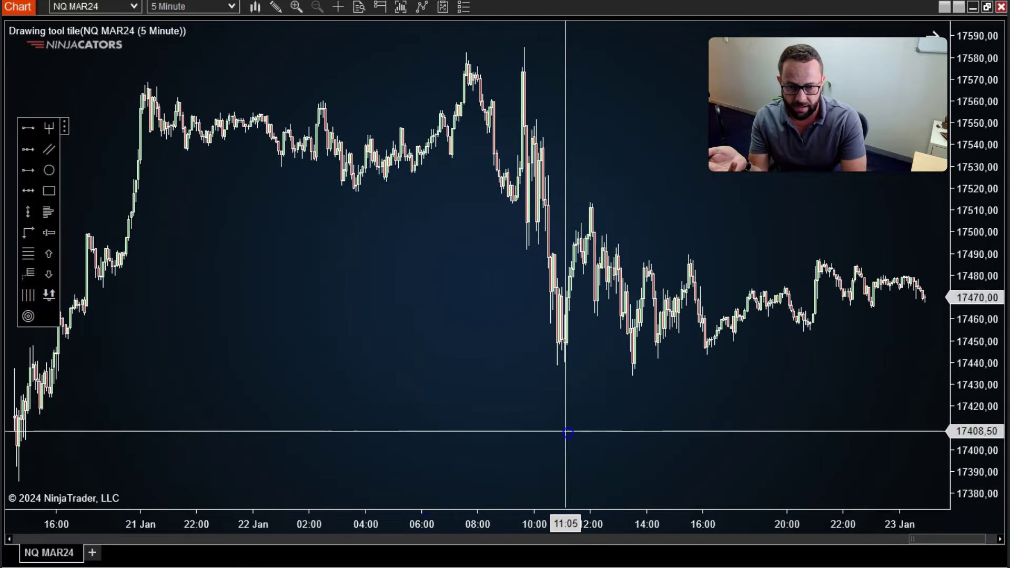
{"action": "left_click_drag", "start_coordinate": [562, 429], "coordinate": [388, 430]}
{"action": "left_click_drag", "start_coordinate": [601, 224], "coordinate": [528, 218]}
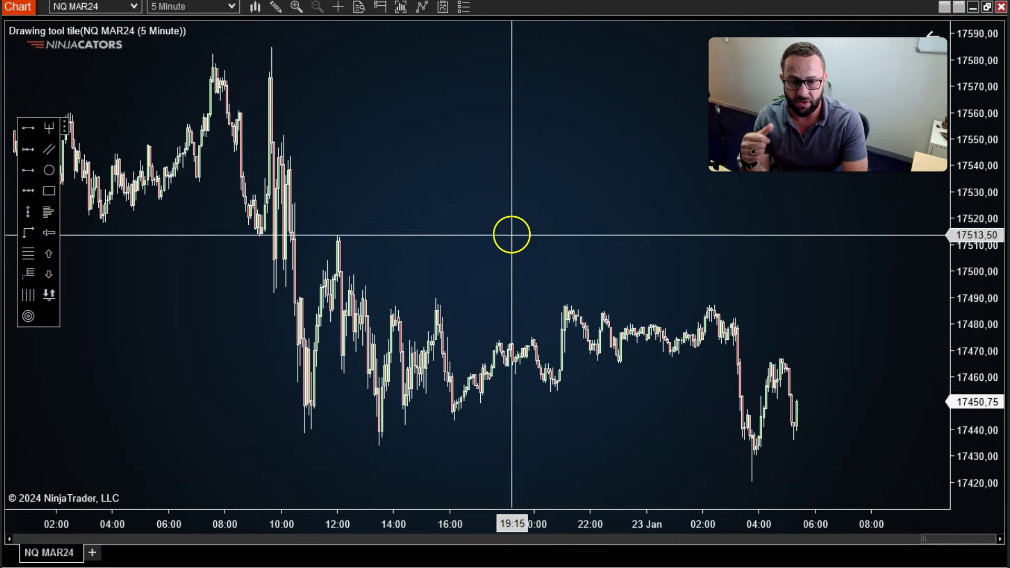
{"action": "left_click_drag", "start_coordinate": [340, 526], "coordinate": [353, 522]}
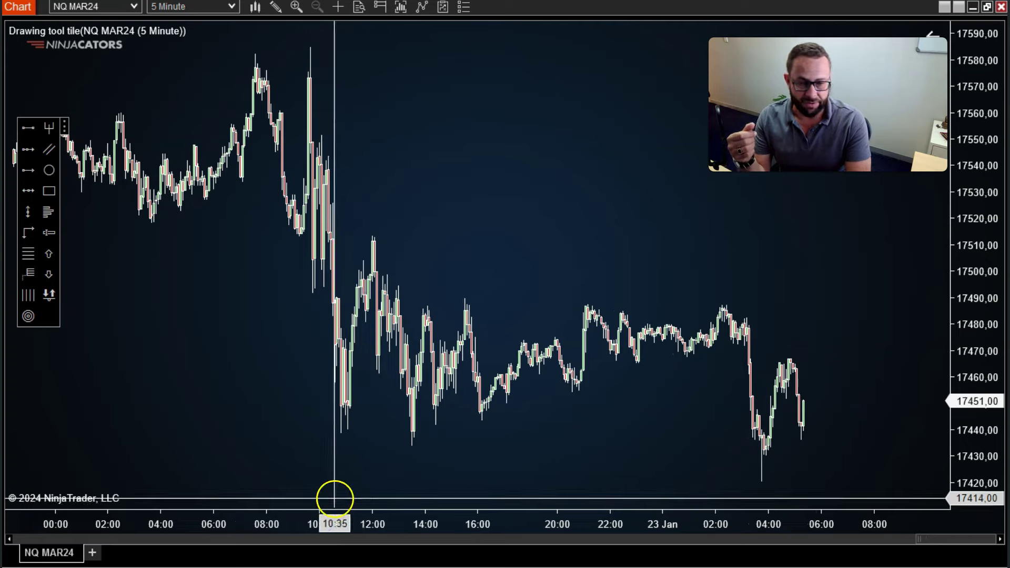
{"action": "left_click_drag", "start_coordinate": [276, 395], "coordinate": [401, 388]}
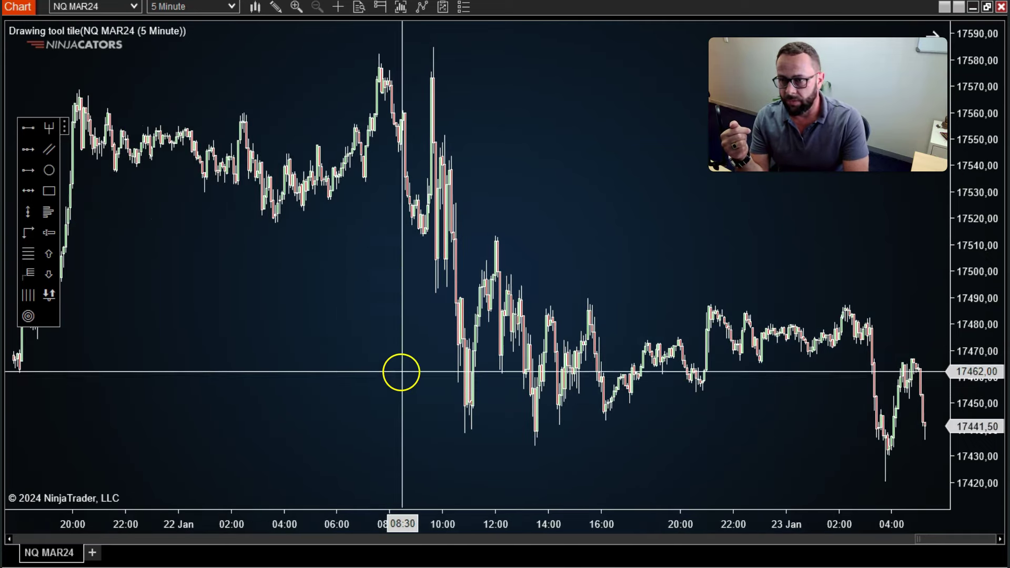
{"action": "left_click", "coordinate": [28, 214]}
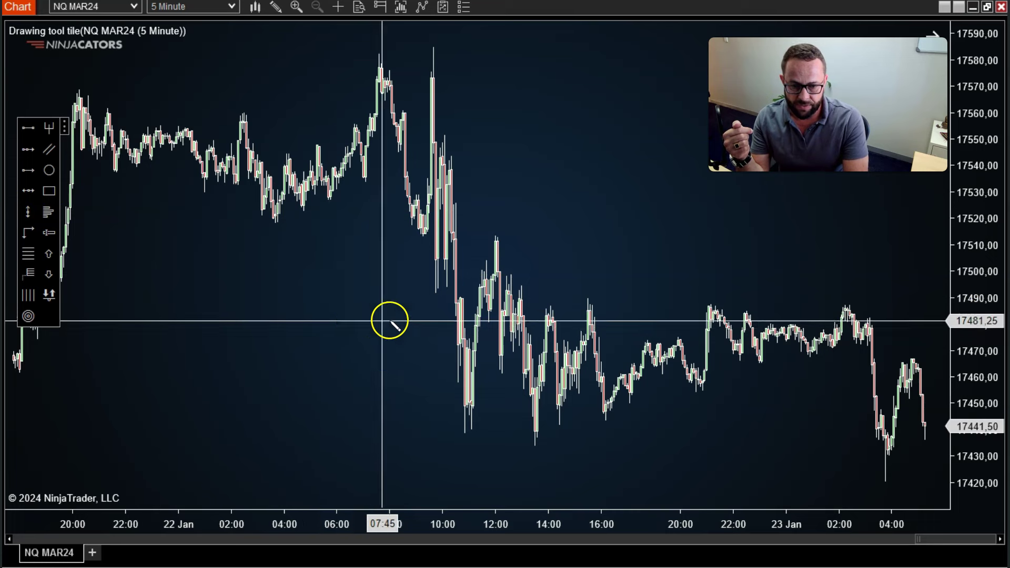
{"action": "left_click", "coordinate": [419, 305]}
{"action": "left_click", "coordinate": [61, 266]}
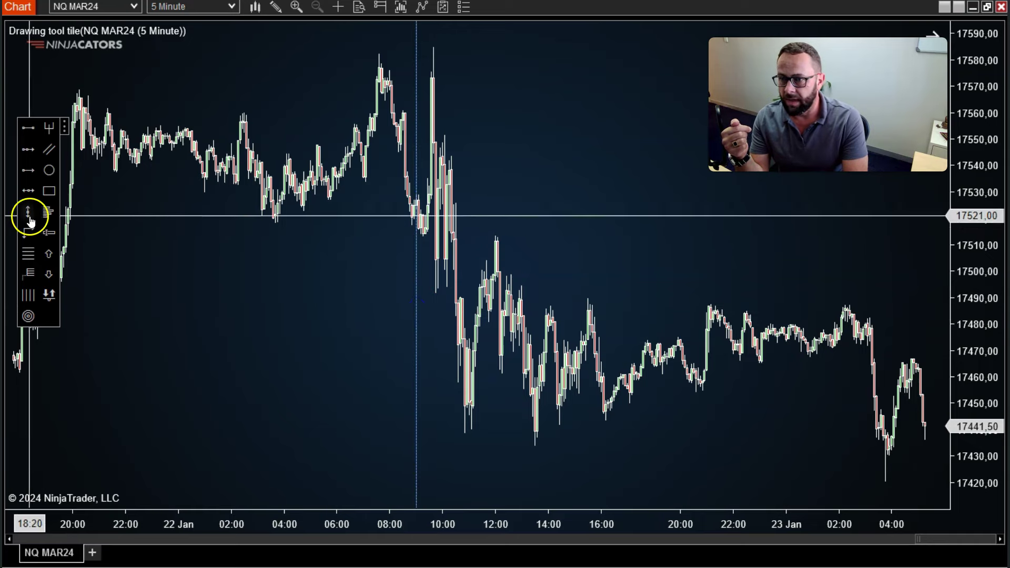
{"action": "mouse_move", "coordinate": [553, 310]}
{"action": "left_mouse_down"}
{"action": "mouse_move", "coordinate": [458, 305]}
{"action": "mouse_move", "coordinate": [471, 301]}
{"action": "left_mouse_up"}
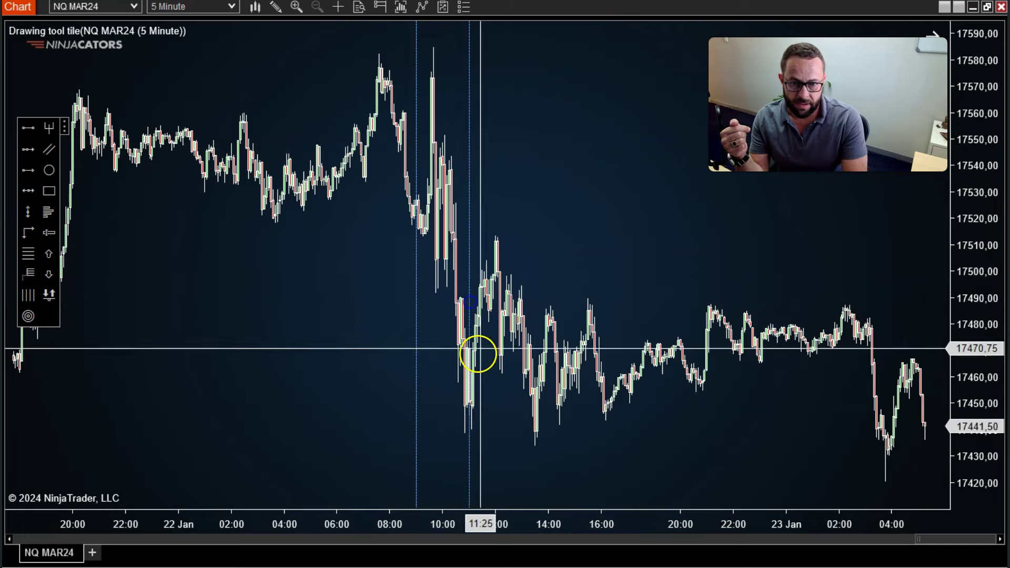
Draw a horizontal line from the 22 Jan low before 04:00, at about 17518.75, to the 11:00 vertical line.
{"action": "left_click_drag", "start_coordinate": [361, 505], "coordinate": [421, 428]}
{"action": "scroll", "coordinate": [474, 334], "scroll_direction": "up", "scroll_amount": 5}
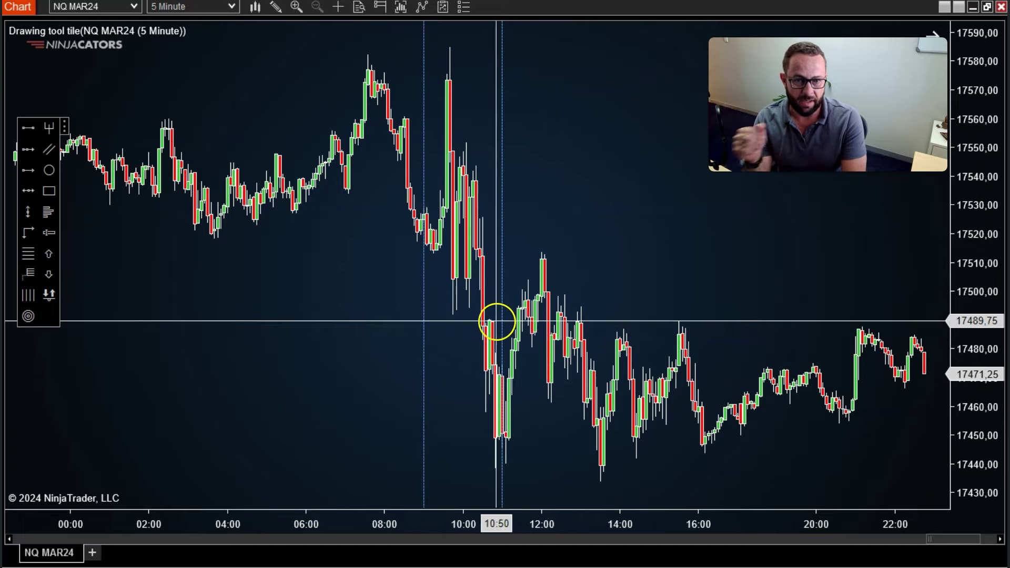
{"action": "left_click_drag", "start_coordinate": [367, 356], "coordinate": [500, 357]}
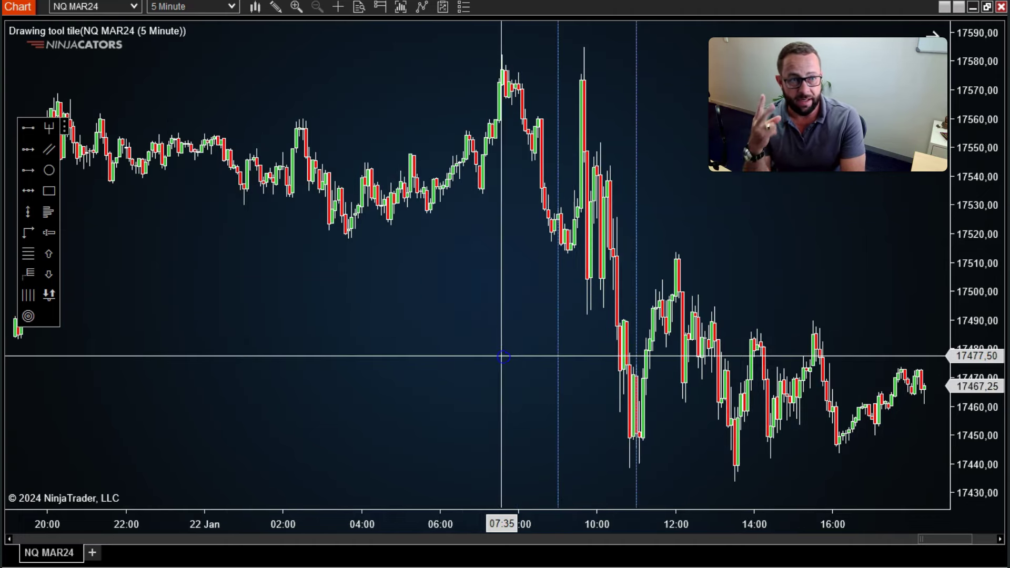
{"action": "left_click_drag", "start_coordinate": [475, 528], "coordinate": [468, 528]}
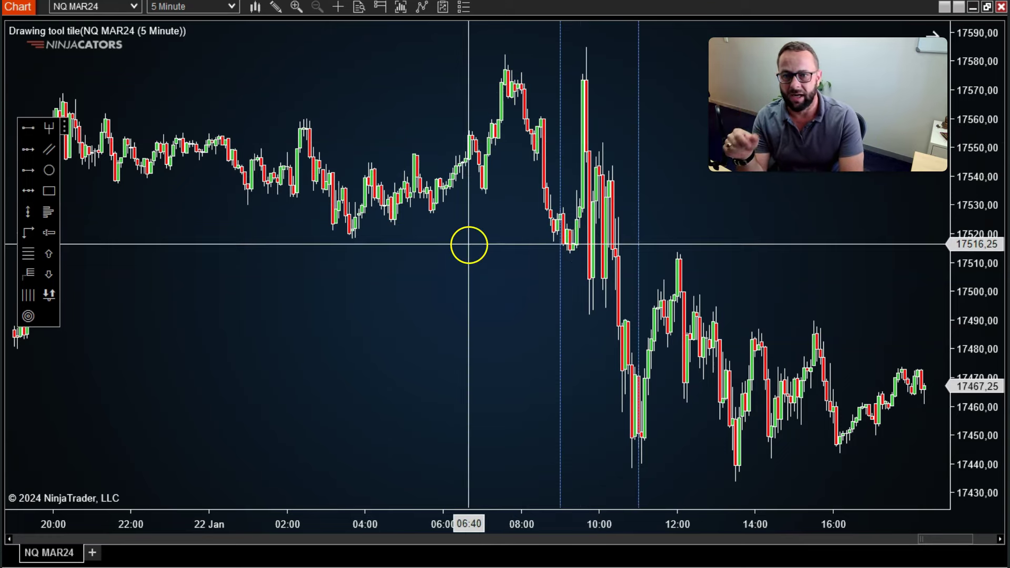
{"action": "left_click_drag", "start_coordinate": [242, 525], "coordinate": [269, 523]}
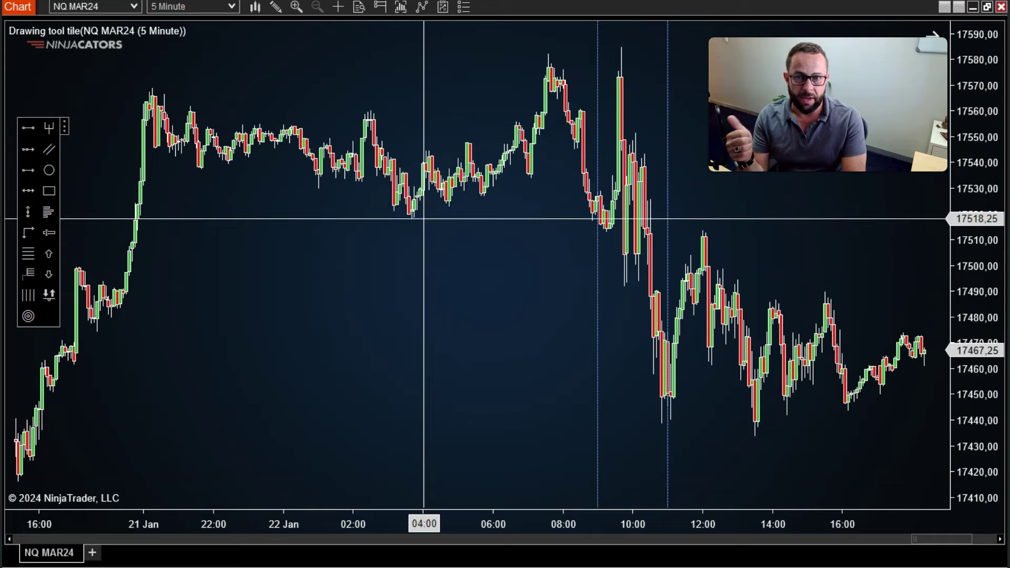
{"action": "left_click", "coordinate": [525, 440]}
{"action": "left_click_drag", "start_coordinate": [526, 523], "coordinate": [461, 524]}
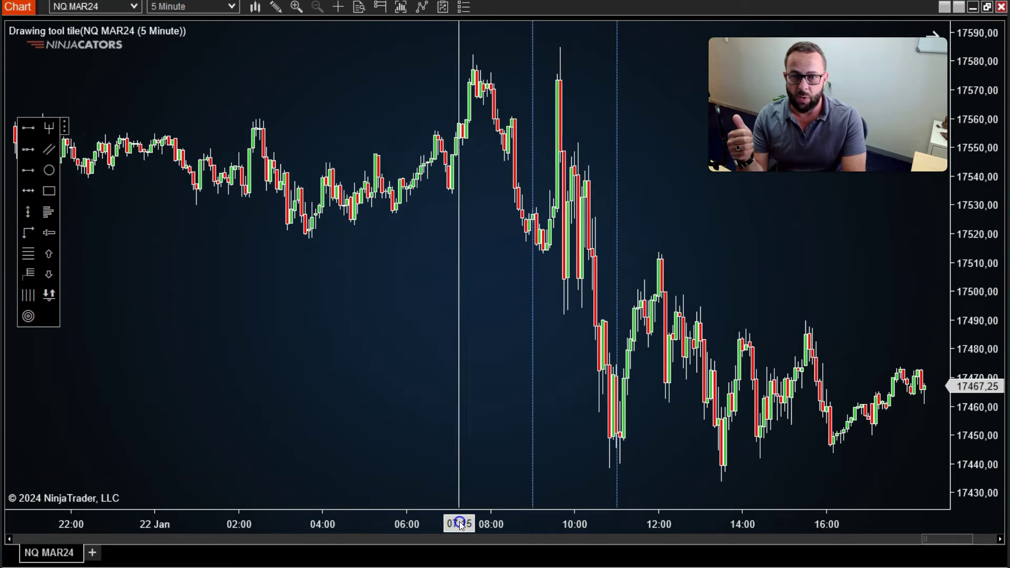
{"action": "left_click", "coordinate": [309, 238]}
{"action": "left_click", "coordinate": [361, 239]}
{"action": "left_click_drag", "start_coordinate": [362, 240], "coordinate": [616, 237]}
{"action": "left_click", "coordinate": [616, 238]}
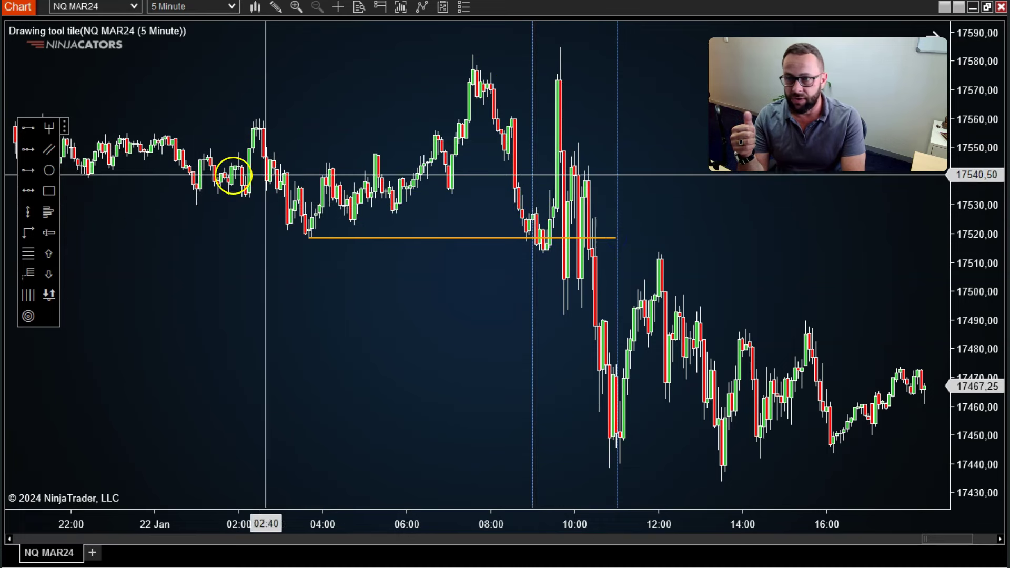
Draw a horizontal line from the 07:35 high at 17582.00 to the 11:00 vertical line.
{"action": "left_click", "coordinate": [30, 131]}
{"action": "left_click", "coordinate": [472, 55]}
{"action": "left_click", "coordinate": [616, 55]}
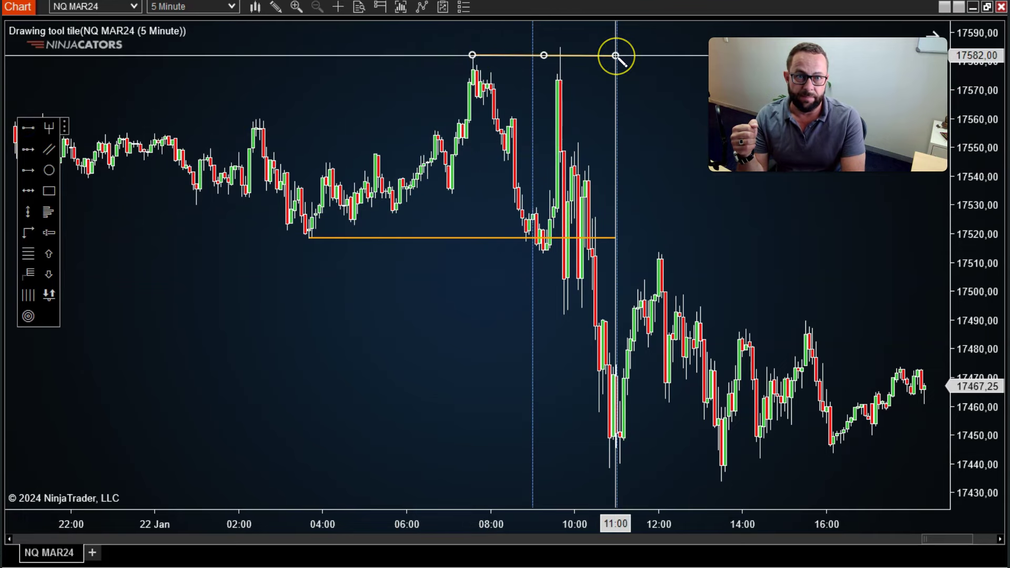
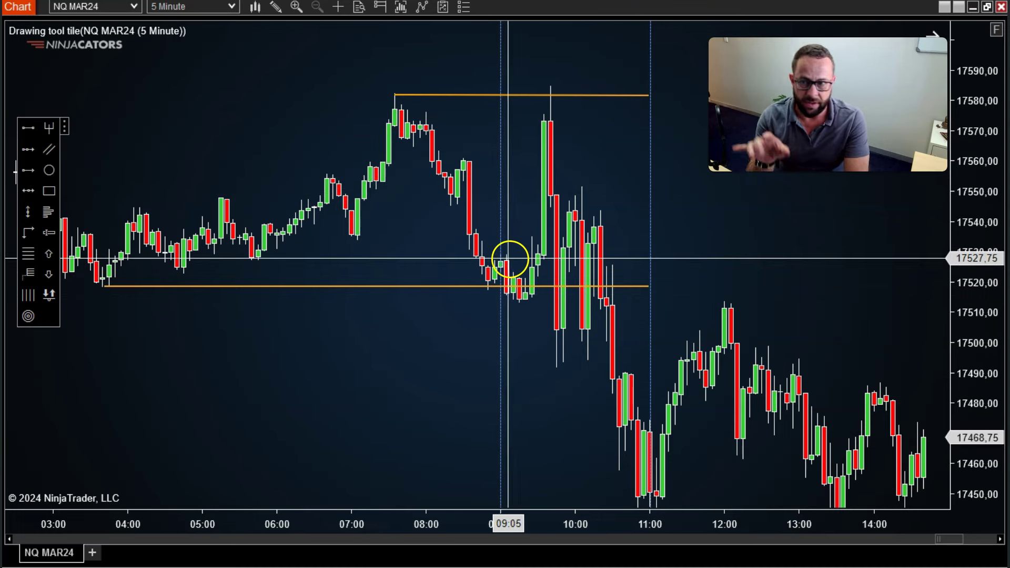
Place an up arrow below the low at about 09:15 and a down arrow above the high at about 09:40.
{"action": "left_click", "coordinate": [48, 254]}
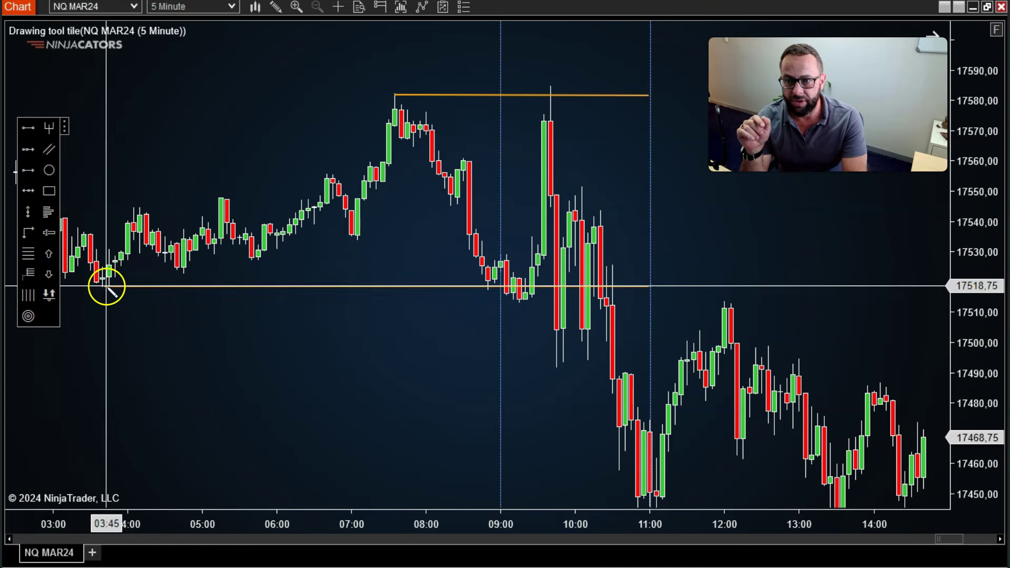
{"action": "left_click", "coordinate": [521, 315]}
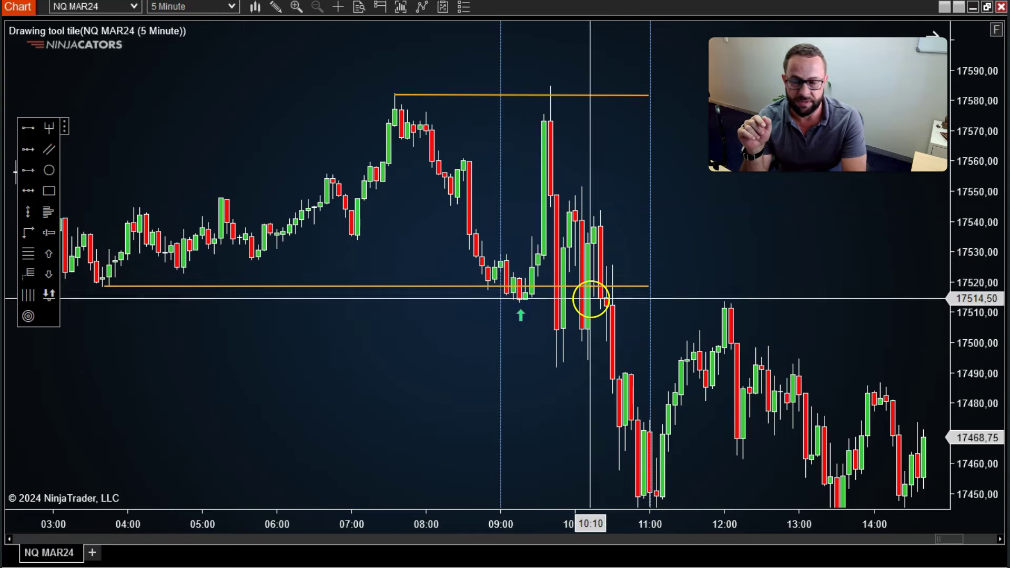
{"action": "left_click", "coordinate": [48, 275]}
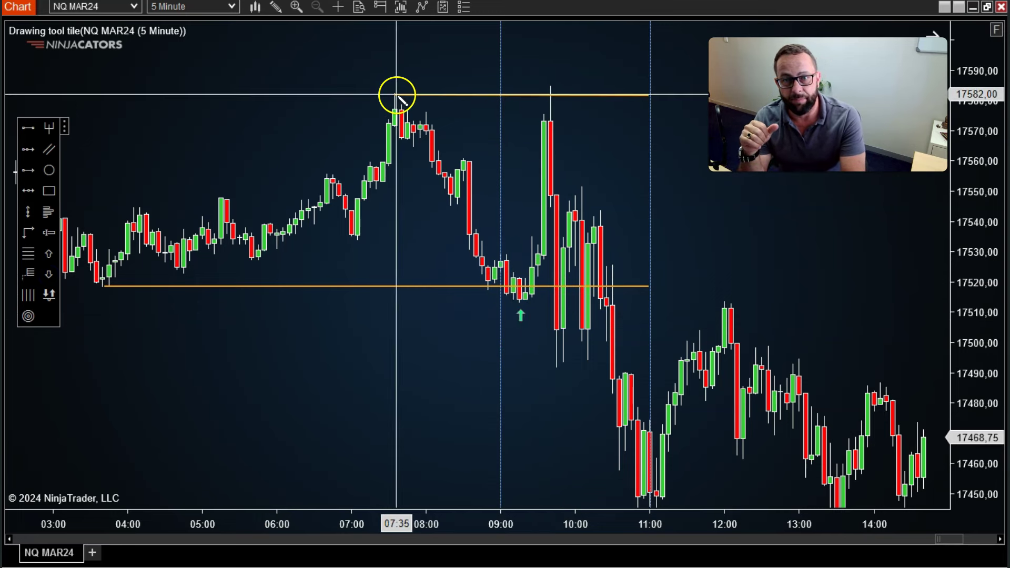
{"action": "left_click", "coordinate": [549, 79]}
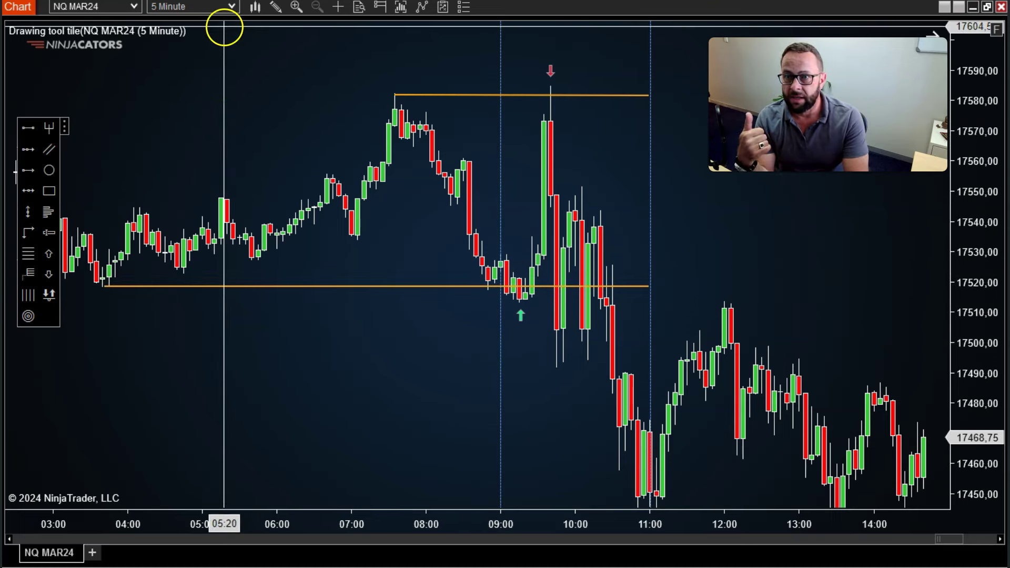
Switch the chart to the 1-minute interval and go back to the marked area around 09:00.
{"action": "left_click", "coordinate": [231, 7]}
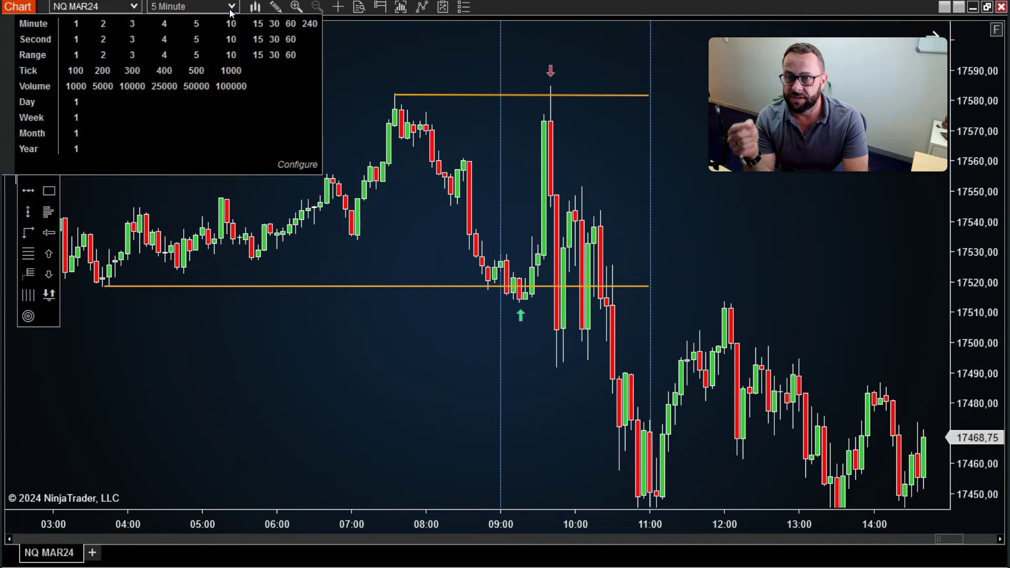
{"action": "left_click", "coordinate": [78, 24]}
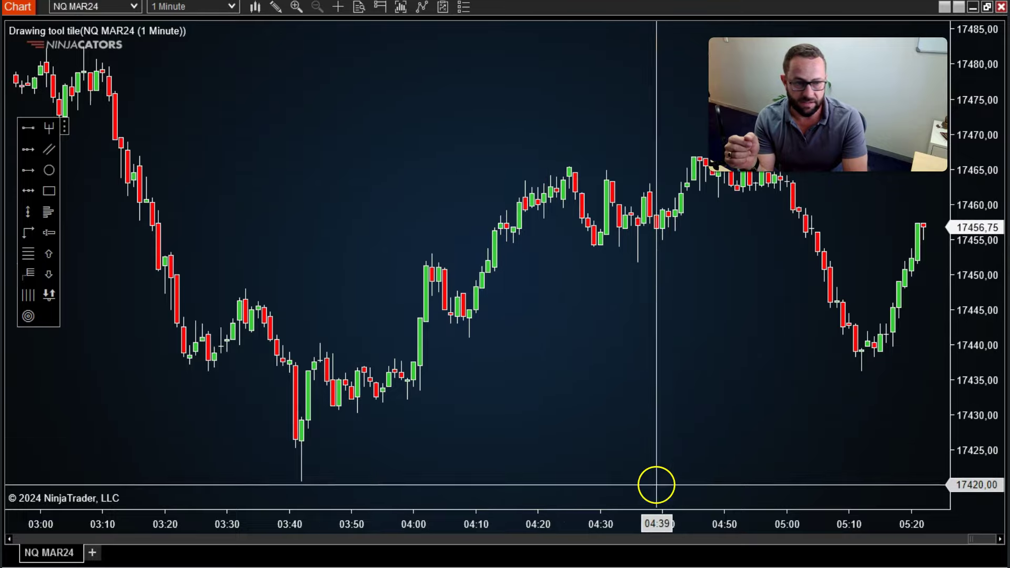
{"action": "left_click_drag", "start_coordinate": [976, 541], "coordinate": [763, 526]}
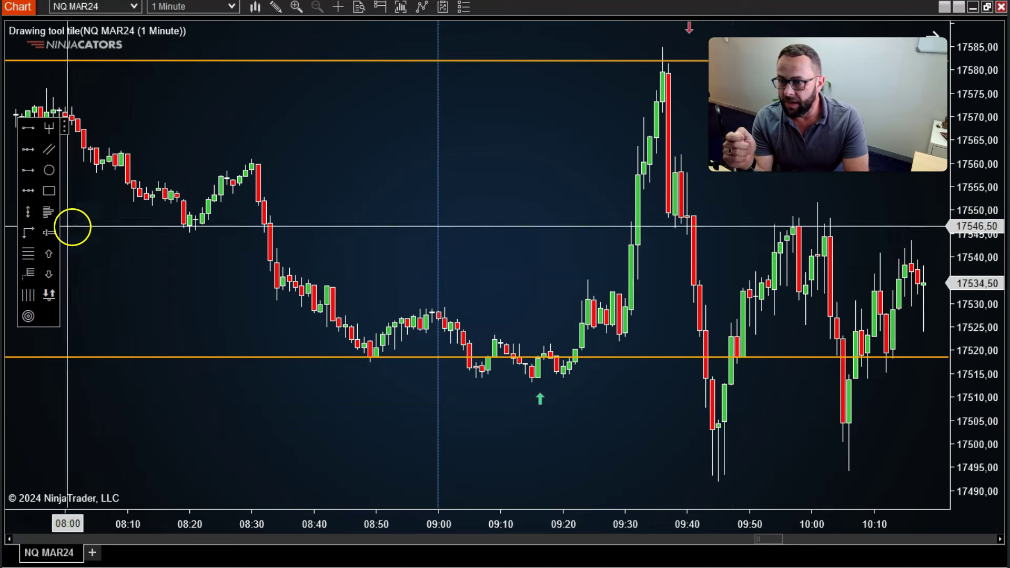
Draw a path through the swing highs and lows from the high just before 08:00 to about 09:23, ending above the recent swing high.
{"action": "left_click", "coordinate": [28, 232]}
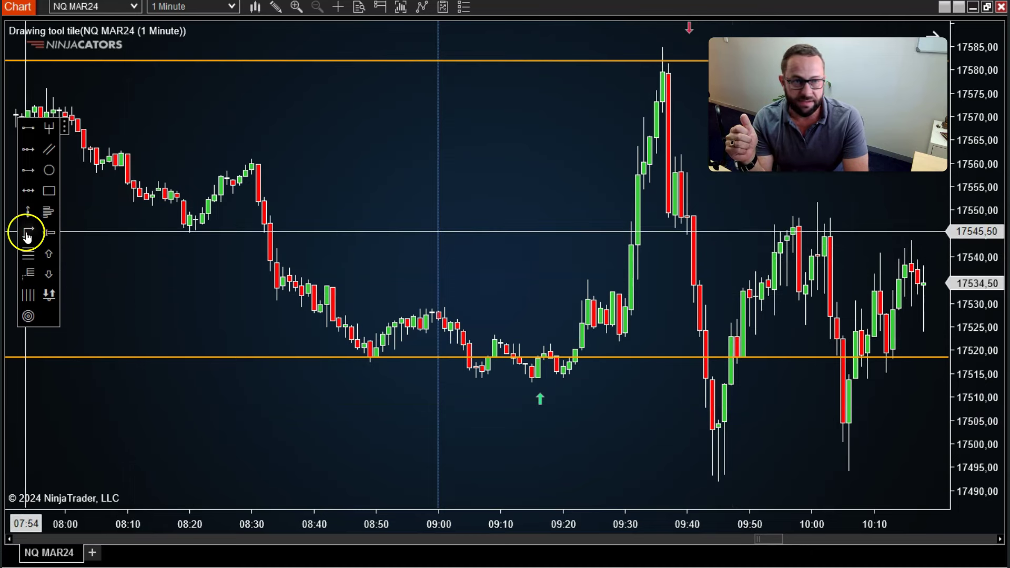
{"action": "left_click", "coordinate": [50, 89]}
{"action": "left_click", "coordinate": [195, 235]}
{"action": "left_click", "coordinate": [255, 161]}
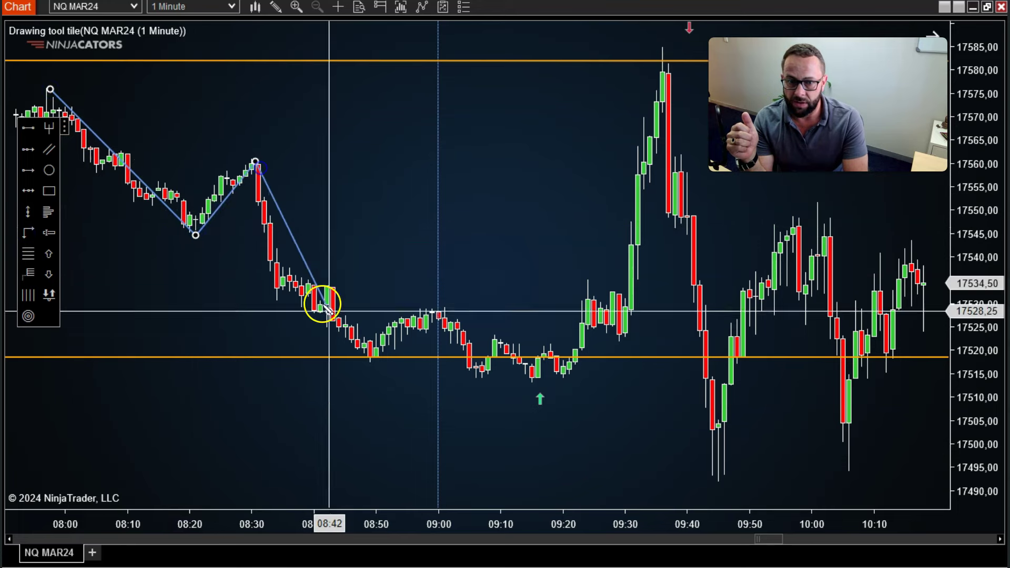
{"action": "left_click", "coordinate": [393, 364]}
{"action": "left_click", "coordinate": [441, 307]}
{"action": "left_click", "coordinate": [483, 380]}
{"action": "left_click", "coordinate": [500, 332]}
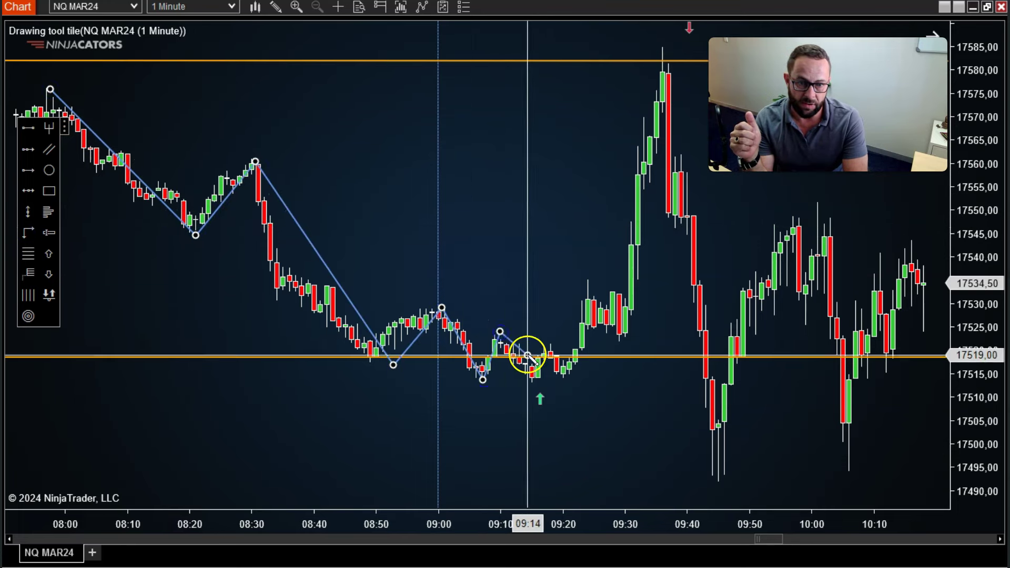
{"action": "left_click", "coordinate": [535, 382]}
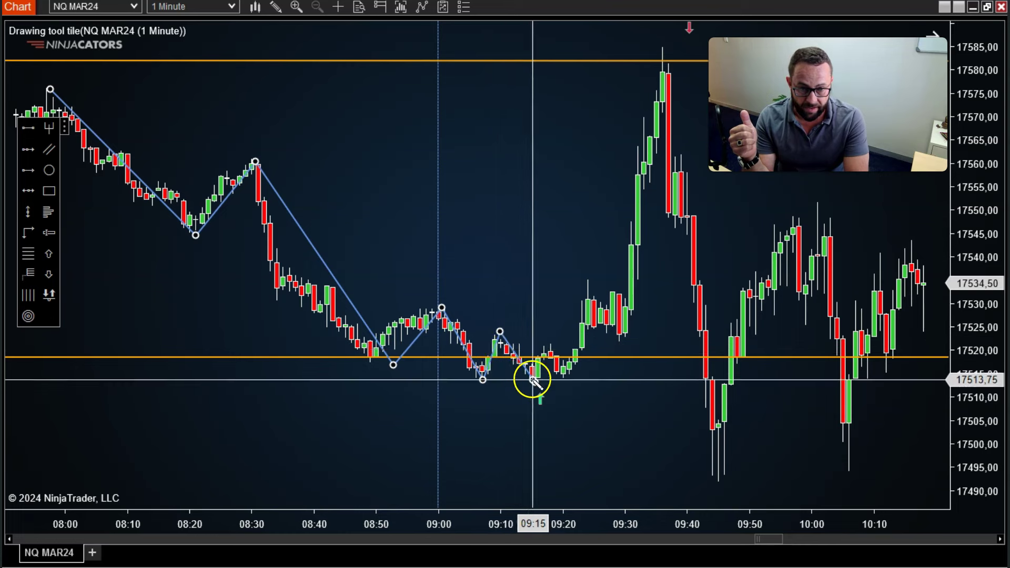
{"action": "left_click", "coordinate": [547, 347]}
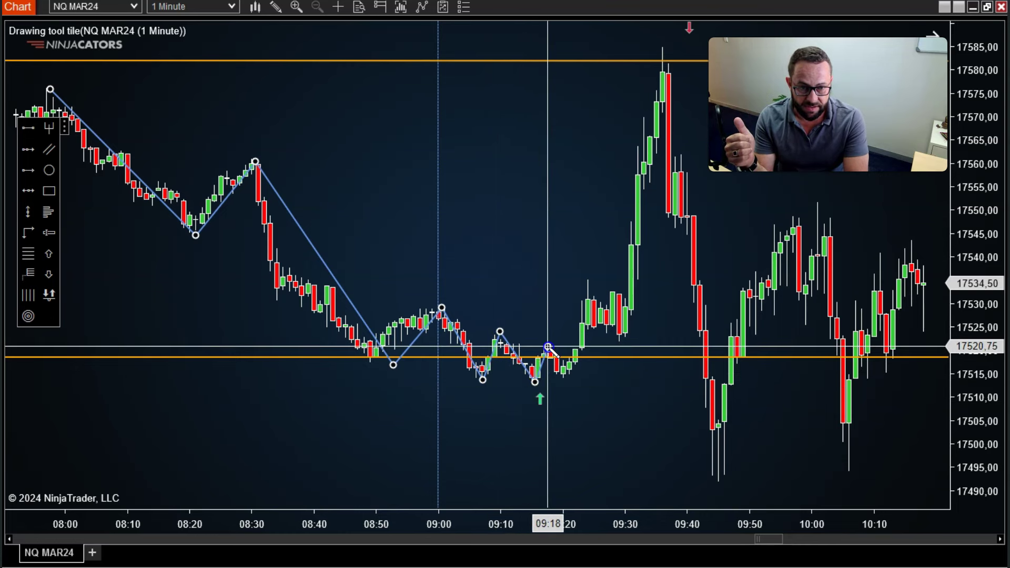
{"action": "left_click", "coordinate": [566, 375]}
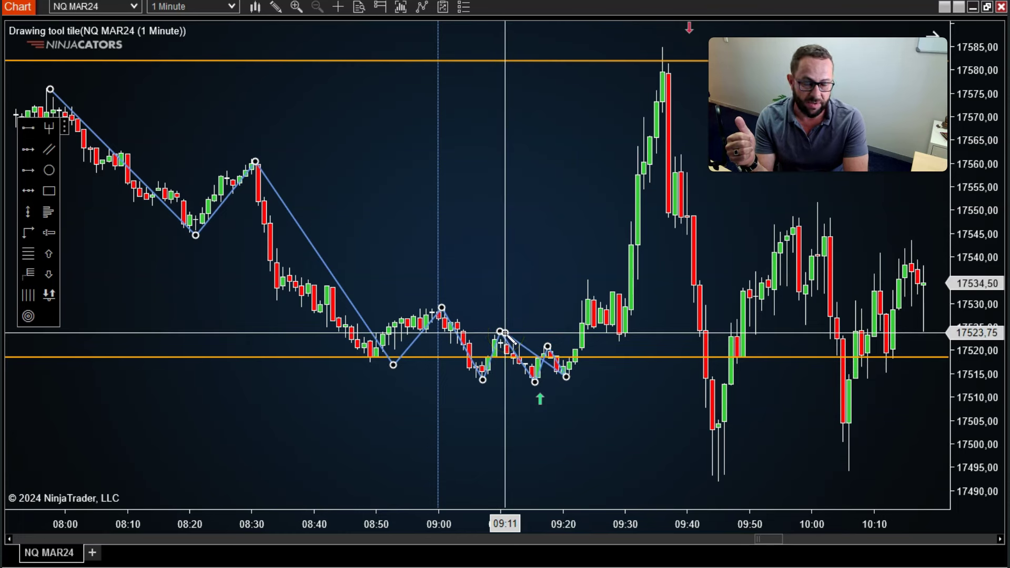
{"action": "left_click_drag", "start_coordinate": [505, 333], "coordinate": [581, 328]}
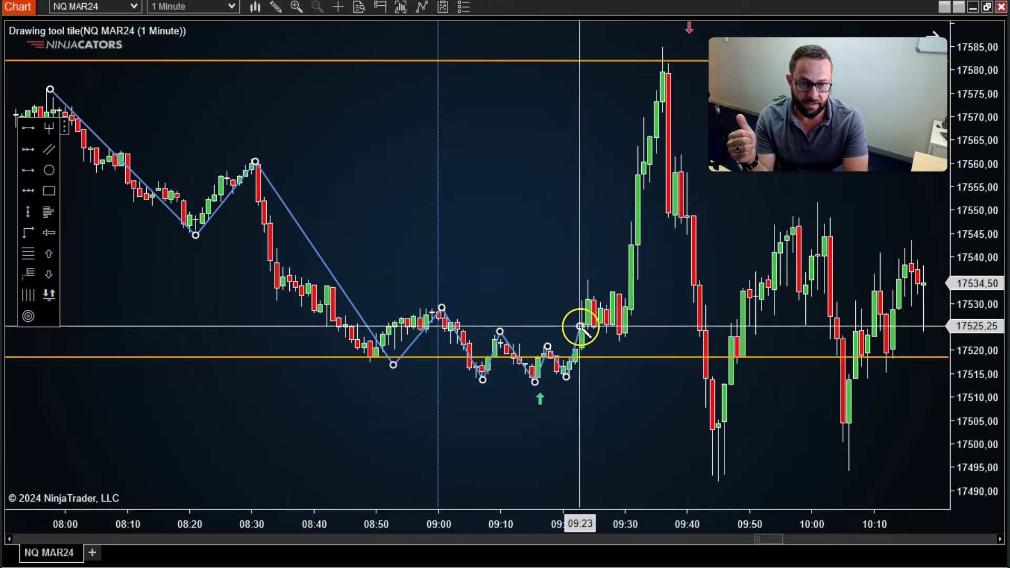
{"action": "double_click", "coordinate": [581, 327]}
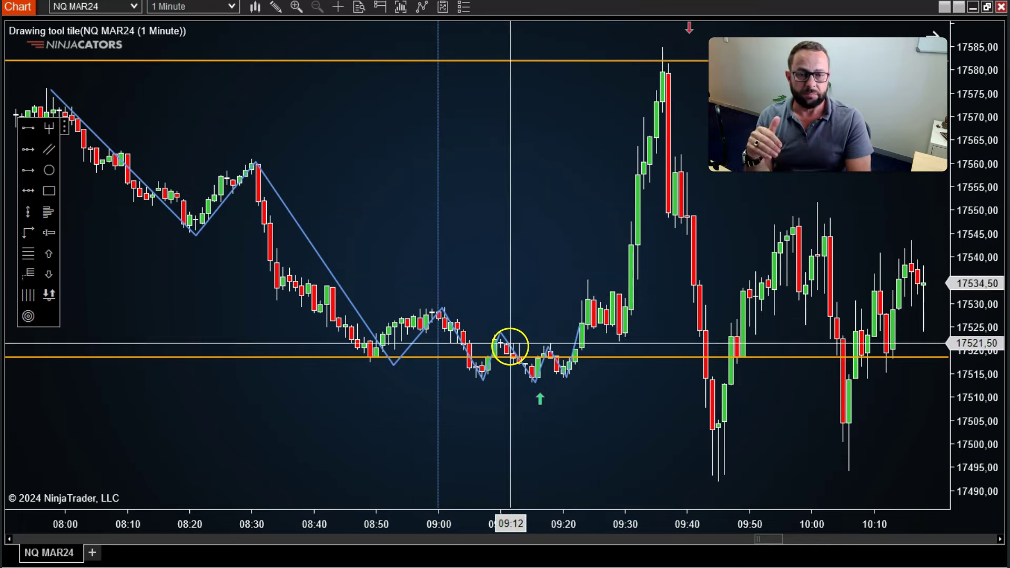
Draw a short horizontal line from the 09:09 swing high to about 09:34 at about 17523.50, and fine-tune its position.
{"action": "left_click", "coordinate": [28, 126]}
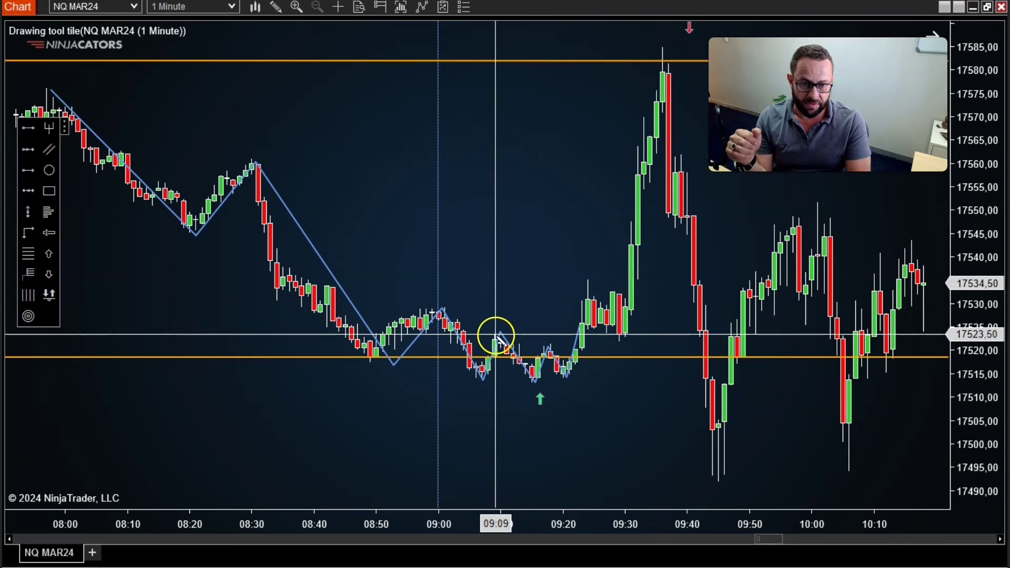
{"action": "left_click_drag", "start_coordinate": [497, 337], "coordinate": [651, 337]}
{"action": "left_click_drag", "start_coordinate": [976, 355], "coordinate": [977, 301]}
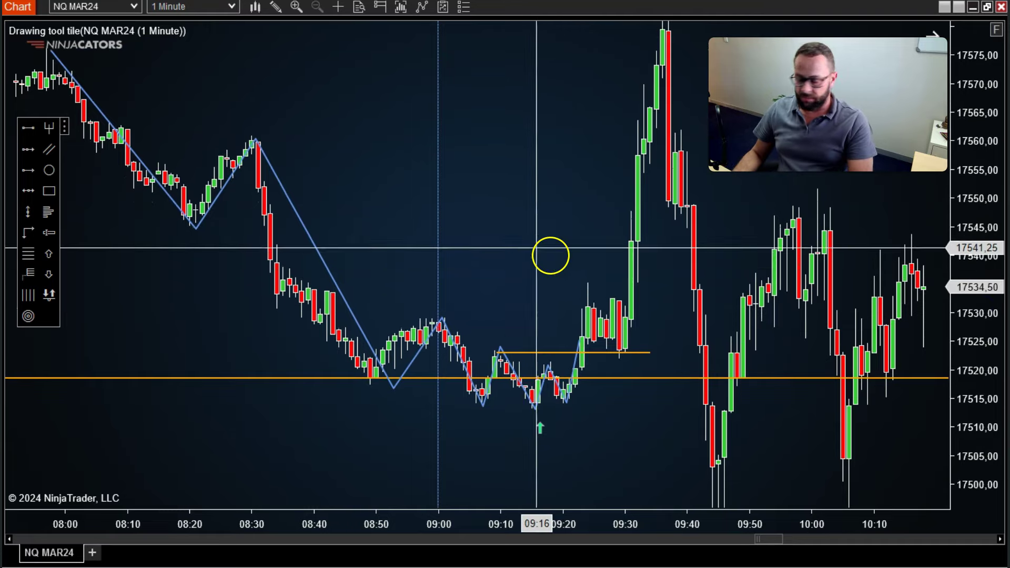
{"action": "left_click_drag", "start_coordinate": [554, 256], "coordinate": [462, 210]}
{"action": "left_click_drag", "start_coordinate": [963, 343], "coordinate": [974, 314]}
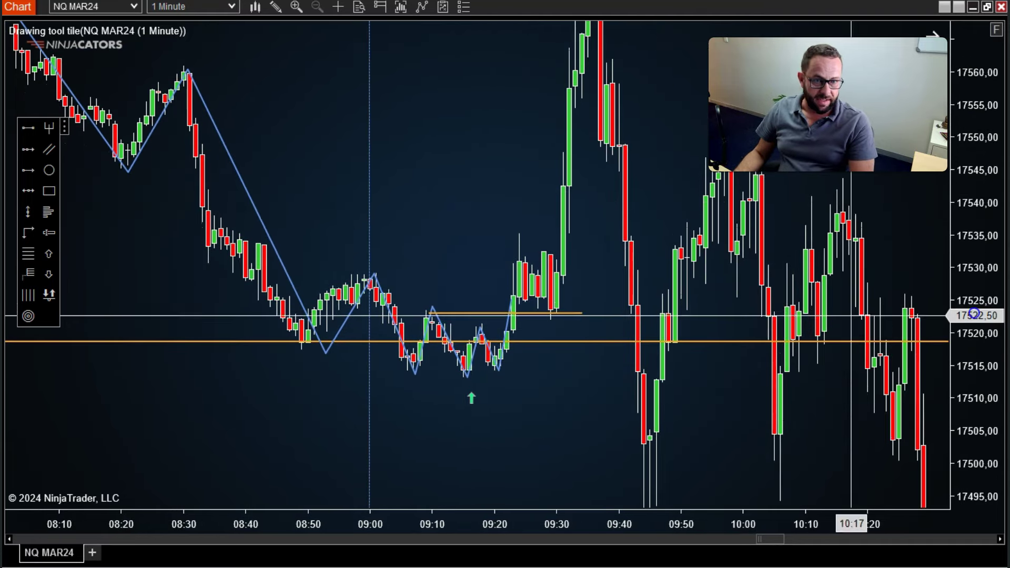
{"action": "left_click_drag", "start_coordinate": [463, 314], "coordinate": [458, 309]}
{"action": "left_click", "coordinate": [467, 228]}
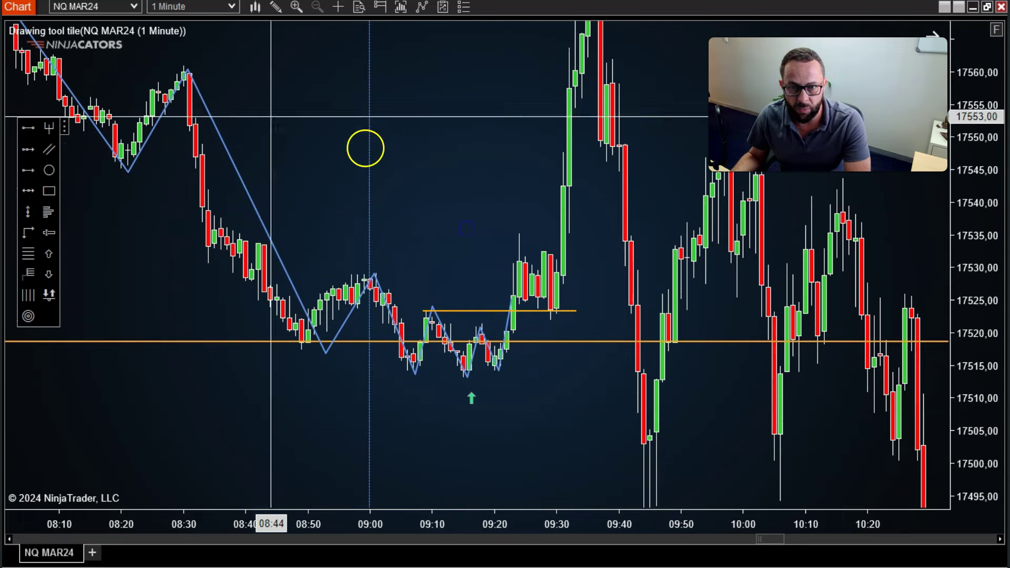
{"action": "left_click_drag", "start_coordinate": [975, 291], "coordinate": [975, 267]}
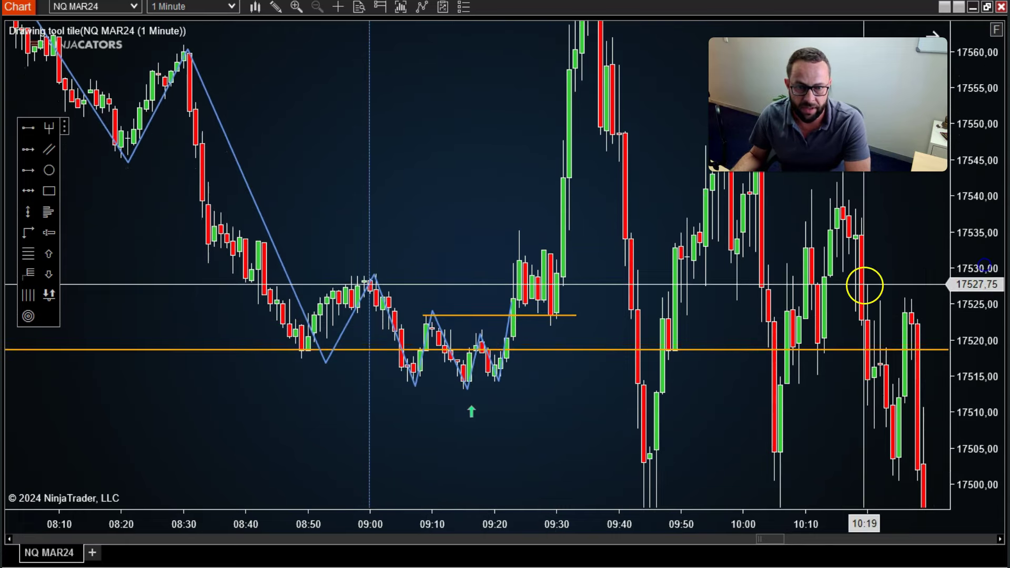
Delete the swing path and draw a rectangle over the price gap from 08:31 to 08:43 at about 17549–17551.
{"action": "right_click", "coordinate": [510, 326]}
{"action": "left_click", "coordinate": [433, 360]}
{"action": "left_click", "coordinate": [182, 290]}
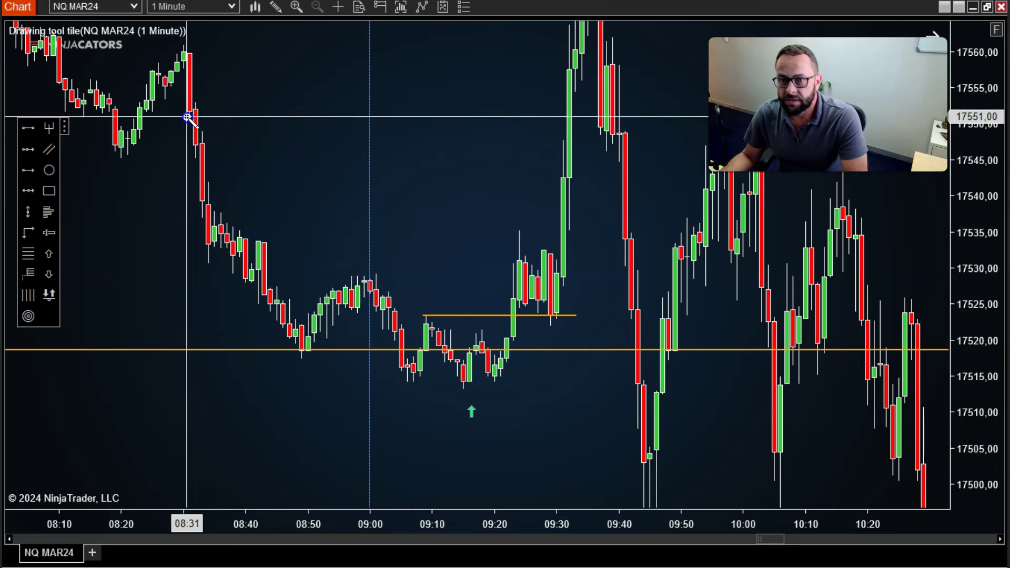
{"action": "left_click", "coordinate": [265, 131]}
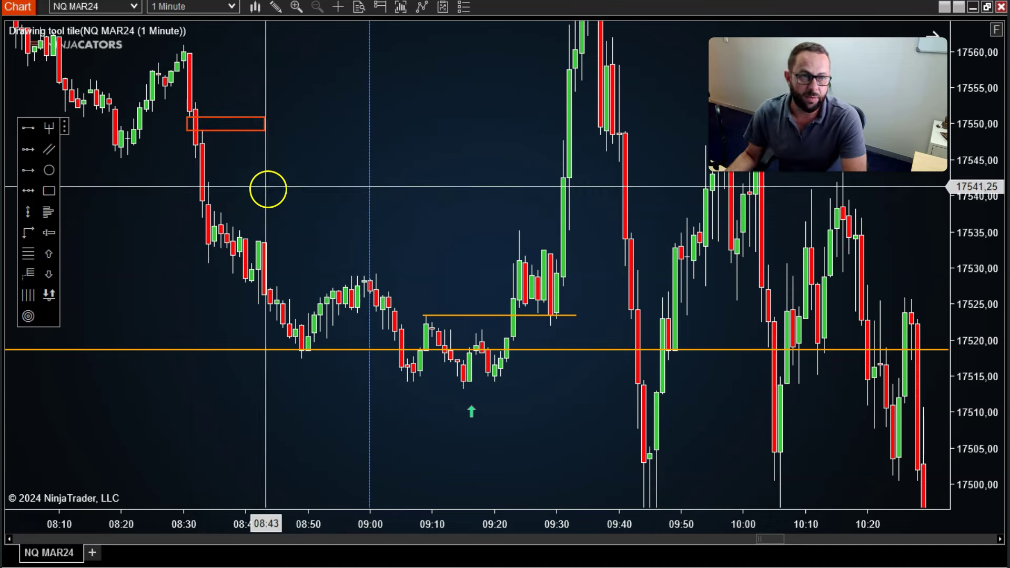
{"action": "left_click", "coordinate": [28, 232]}
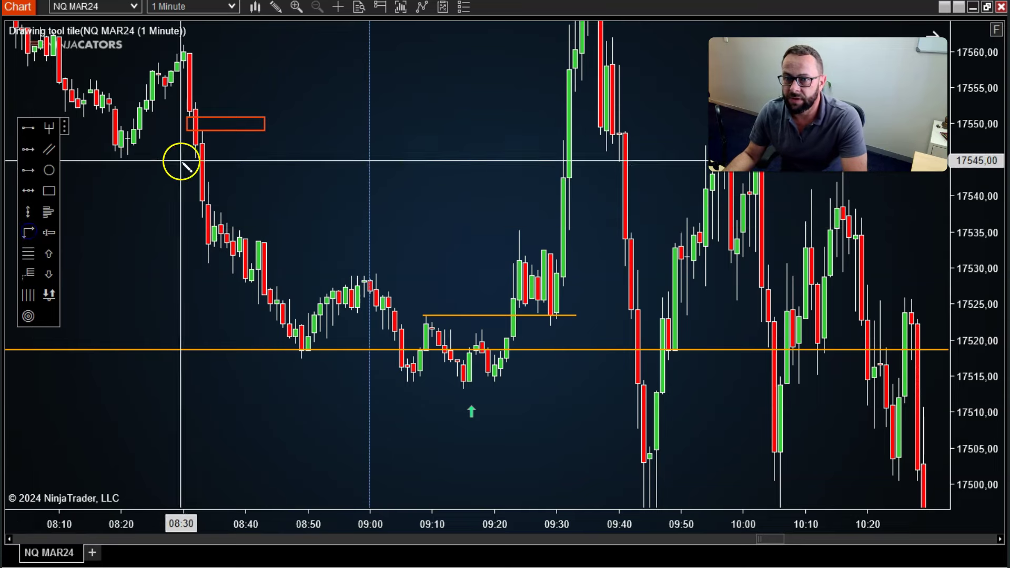
{"action": "left_click", "coordinate": [193, 133]}
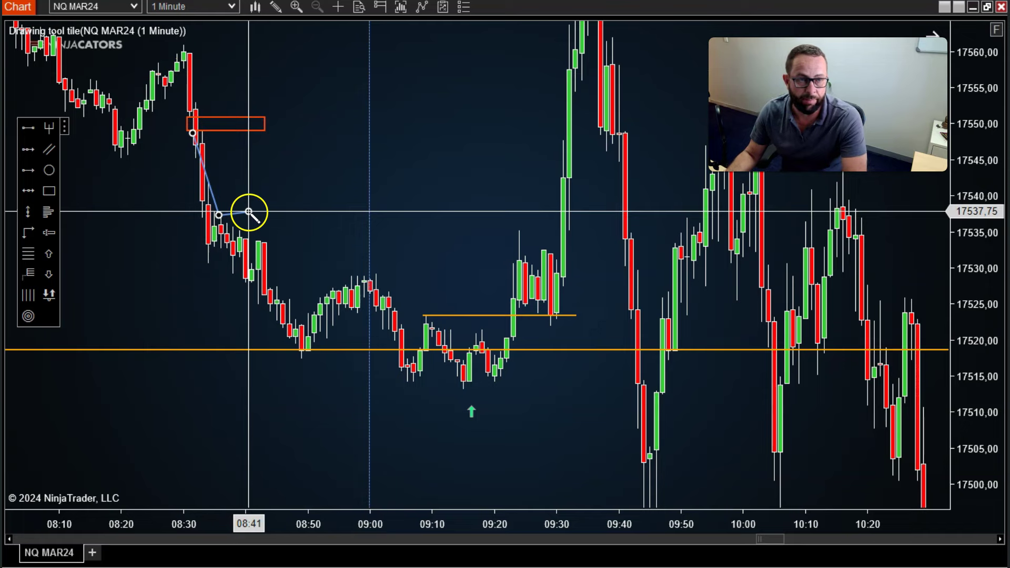
{"action": "left_click", "coordinate": [245, 120]}
{"action": "key", "text": "Escape"}
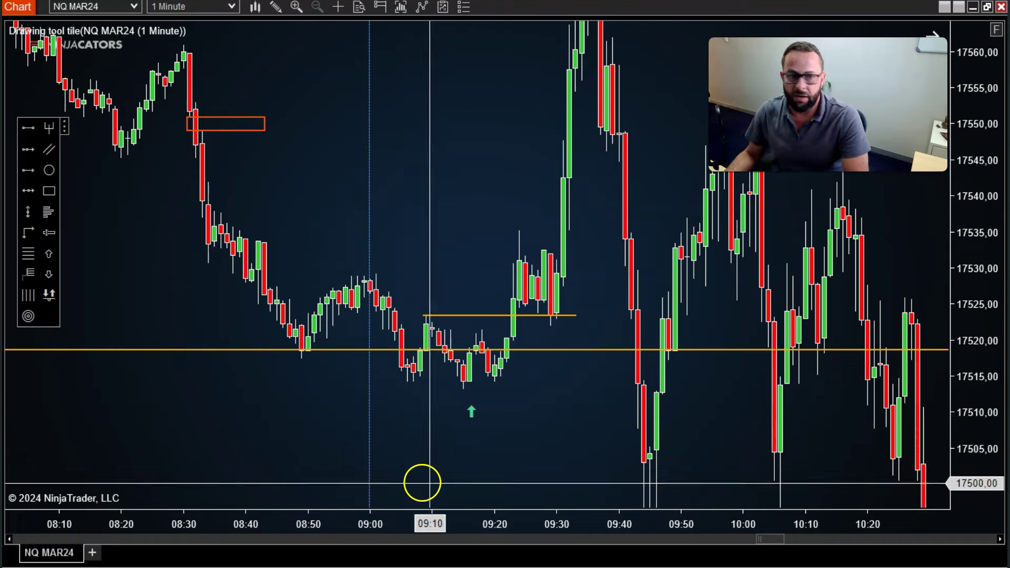
Draw a rectangle over the price gap from 09:30 to 09:38, between about 17531.25 and 17535.25.
{"action": "left_click_drag", "start_coordinate": [533, 513], "coordinate": [415, 529]}
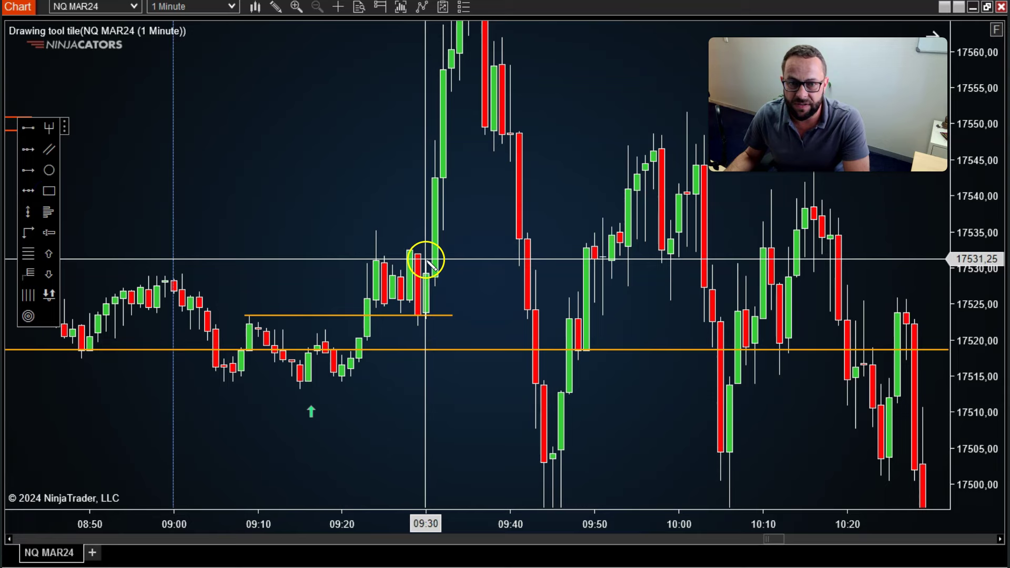
{"action": "left_click", "coordinate": [492, 259]}
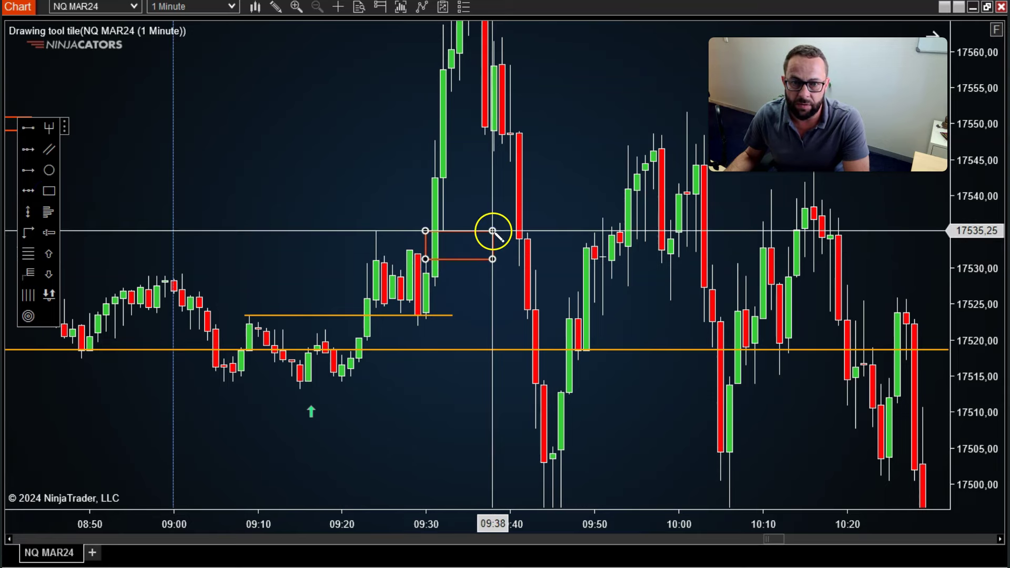
{"action": "left_click", "coordinate": [493, 231]}
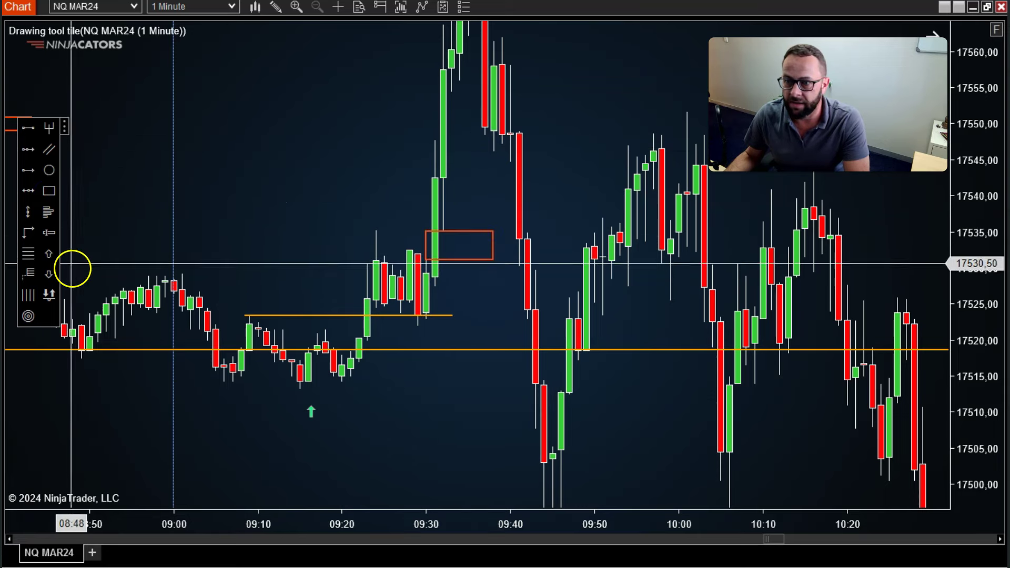
Outline the 09:30–09:33 rally candles with a tall rectangle, and delete both it and the 09:30 gap rectangle.
{"action": "left_click", "coordinate": [49, 191]}
{"action": "left_click_drag", "start_coordinate": [425, 333], "coordinate": [451, 33]}
{"action": "left_click", "coordinate": [451, 33]}
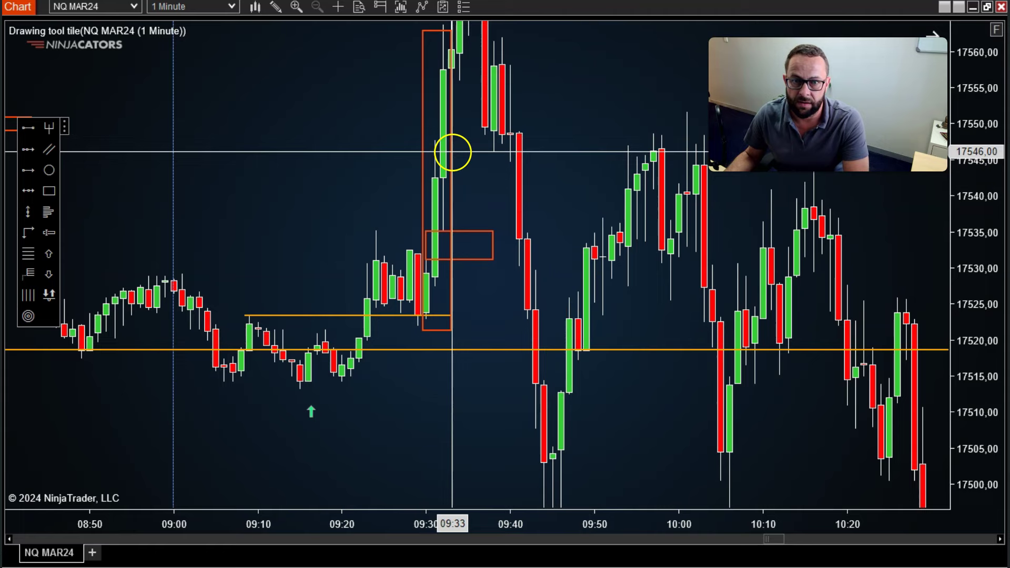
{"action": "right_click", "coordinate": [452, 152]}
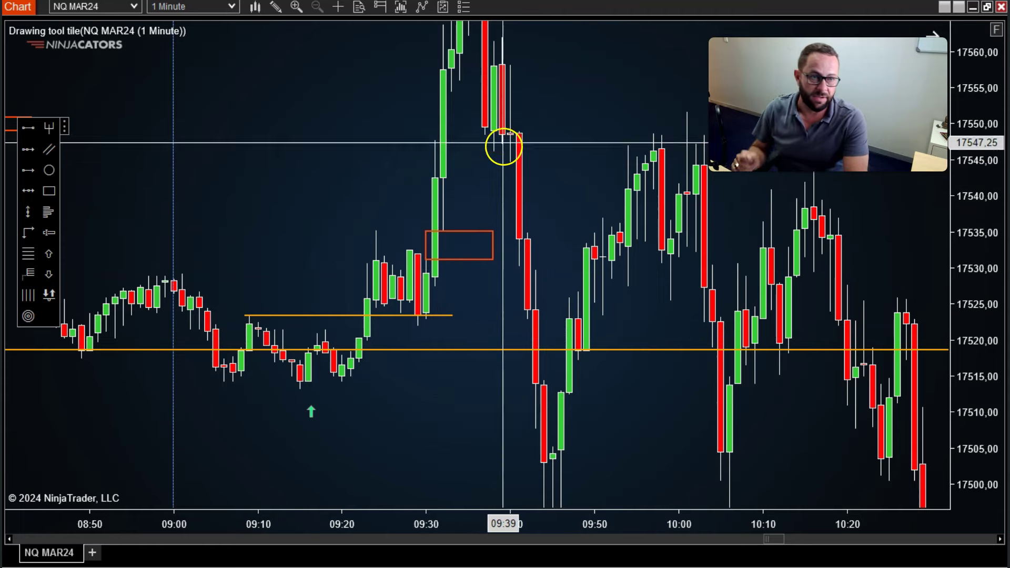
{"action": "right_click", "coordinate": [472, 230]}
{"action": "left_click", "coordinate": [437, 259]}
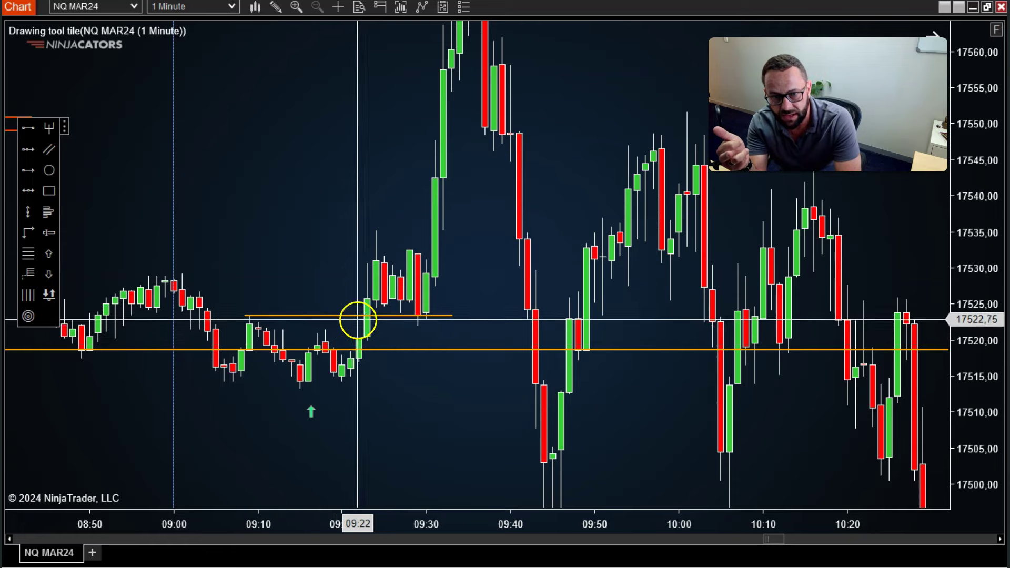
Draw a rectangle over the price gap from 09:21 to 09:34, between about 17518.50 and 17520.
{"action": "left_click_drag", "start_coordinate": [972, 344], "coordinate": [973, 290]}
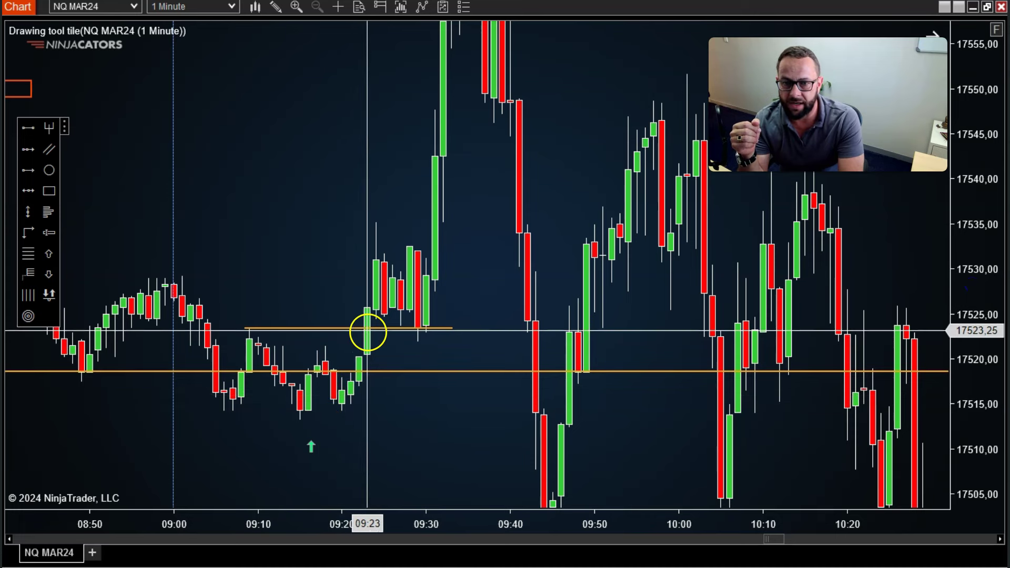
{"action": "left_click", "coordinate": [49, 199]}
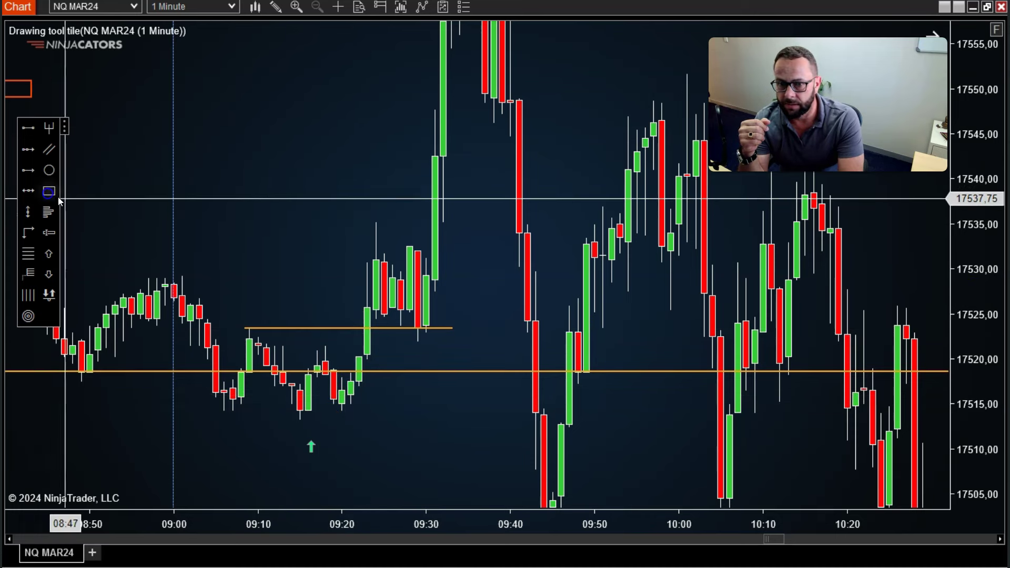
{"action": "left_click", "coordinate": [348, 373]}
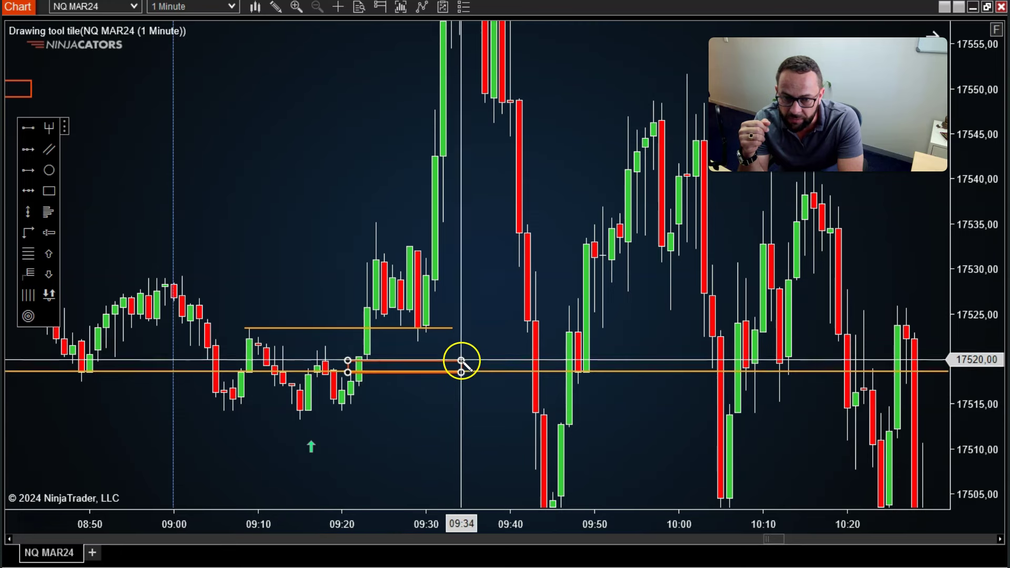
{"action": "left_click", "coordinate": [462, 360]}
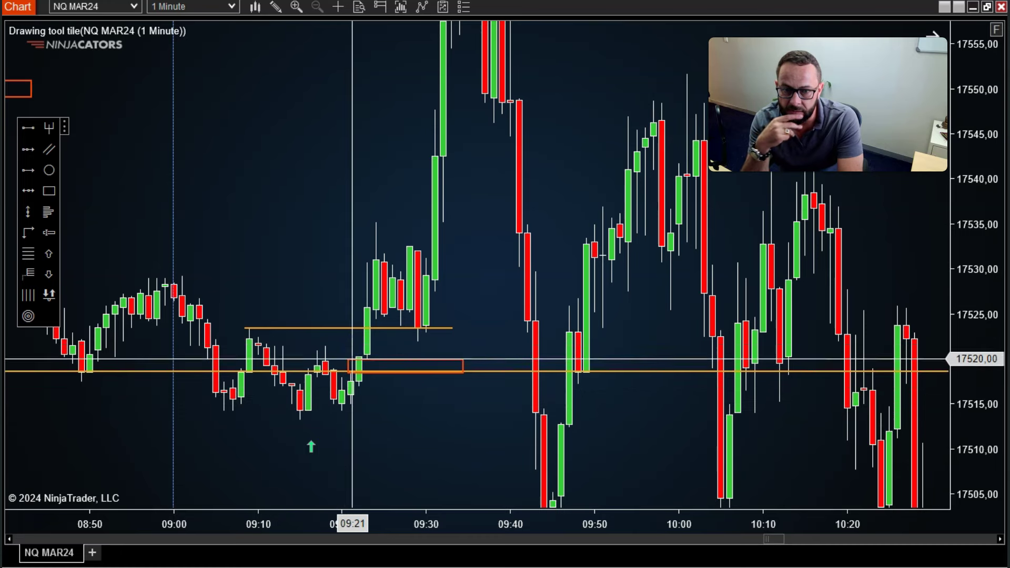
Draw a second gap rectangle directly above the first, from 09:22 to 09:36, between about 17520.25 and 17524.50.
{"action": "left_click", "coordinate": [47, 191]}
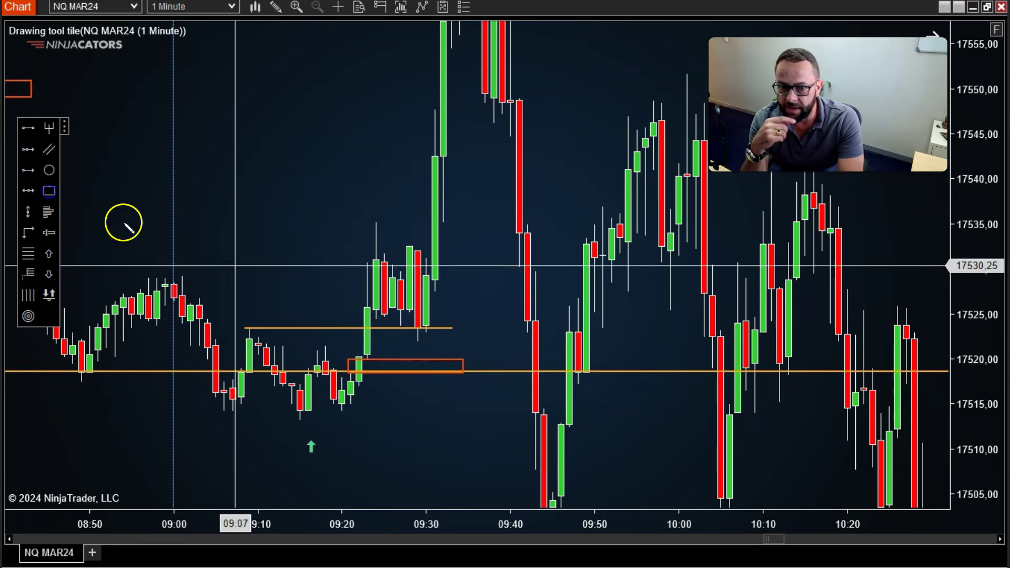
{"action": "left_click", "coordinate": [355, 358]}
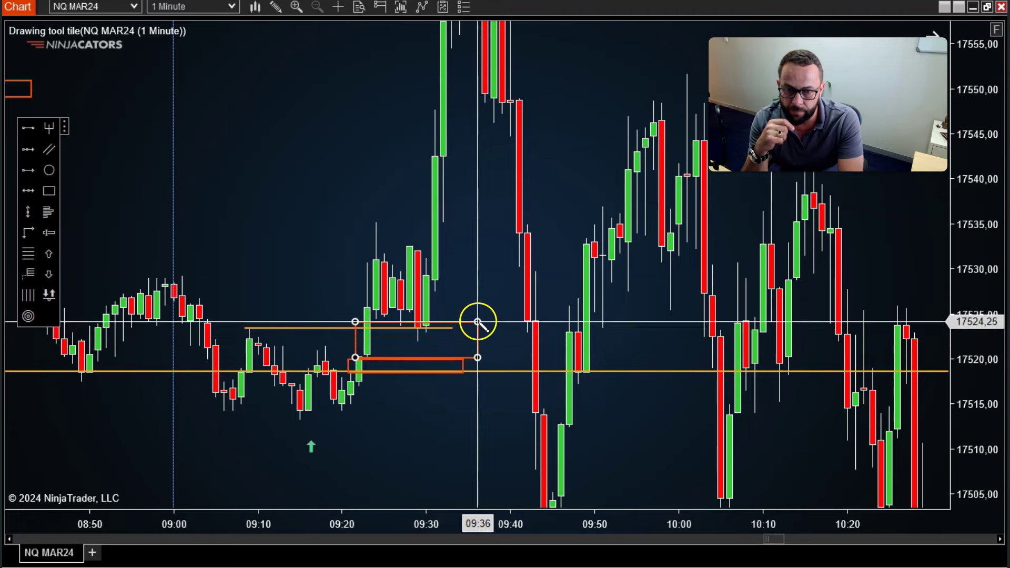
{"action": "left_click", "coordinate": [477, 320]}
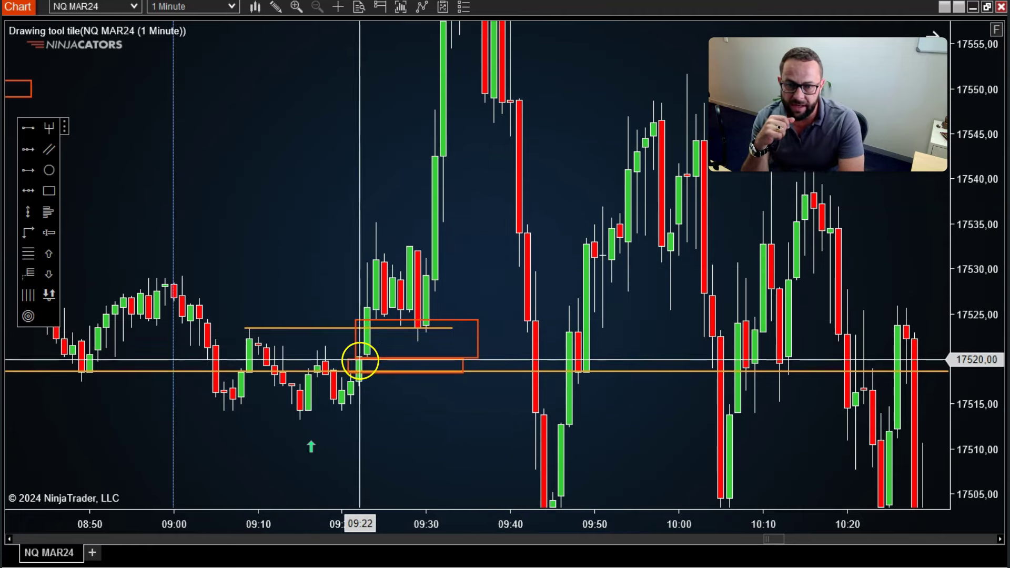
Place up arrows below the candle lows at 09:27 and 09:29 inside the upper gap rectangle.
{"action": "left_click", "coordinate": [49, 256]}
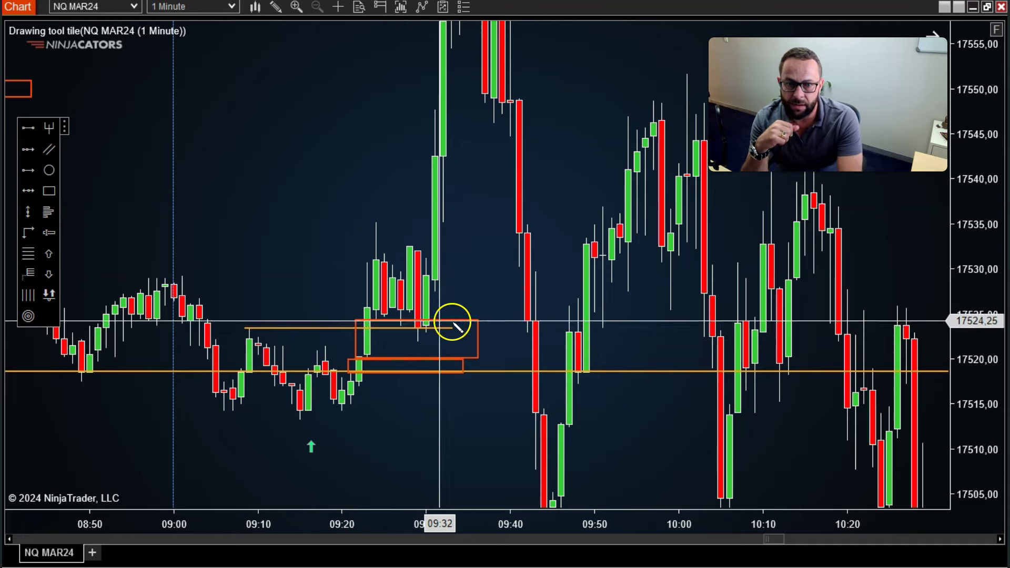
{"action": "left_click", "coordinate": [401, 337]}
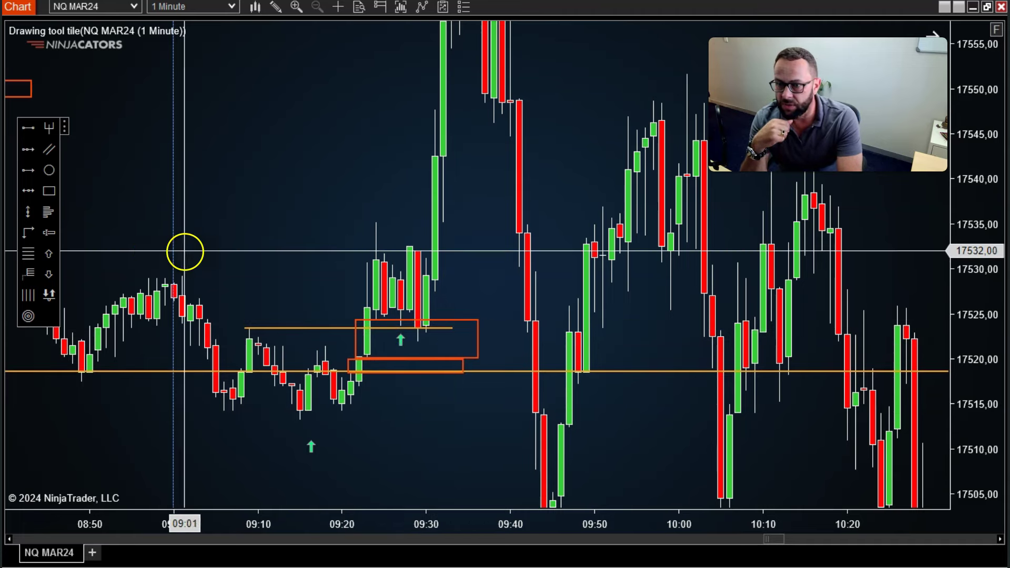
{"action": "left_click", "coordinate": [49, 254]}
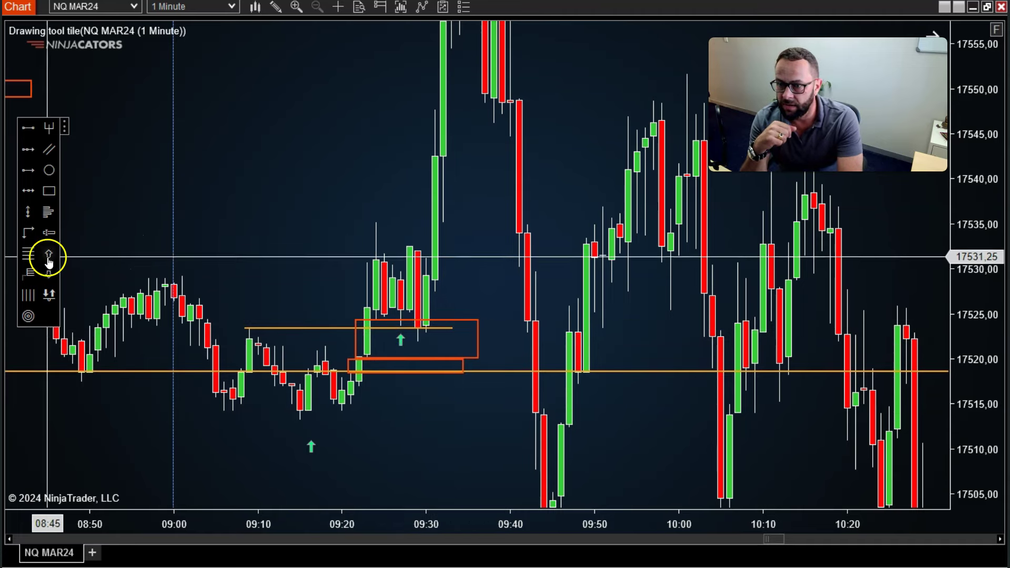
{"action": "left_click", "coordinate": [419, 348]}
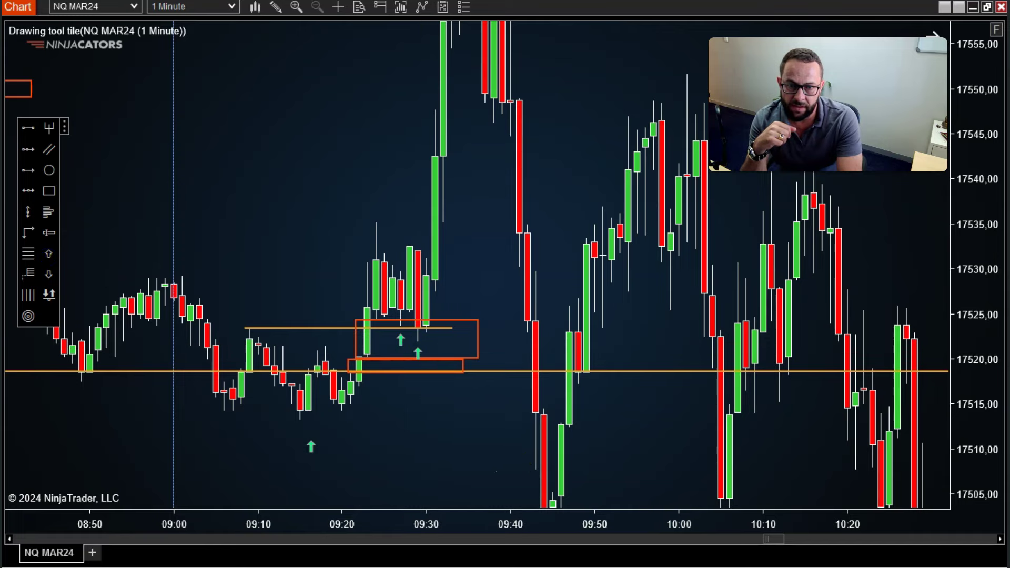
Add a risk-reward drawing with its entry at 17531.50 on the 09:28 candle and its stop at about 17517.
{"action": "left_click_drag", "start_coordinate": [983, 227], "coordinate": [509, 305]}
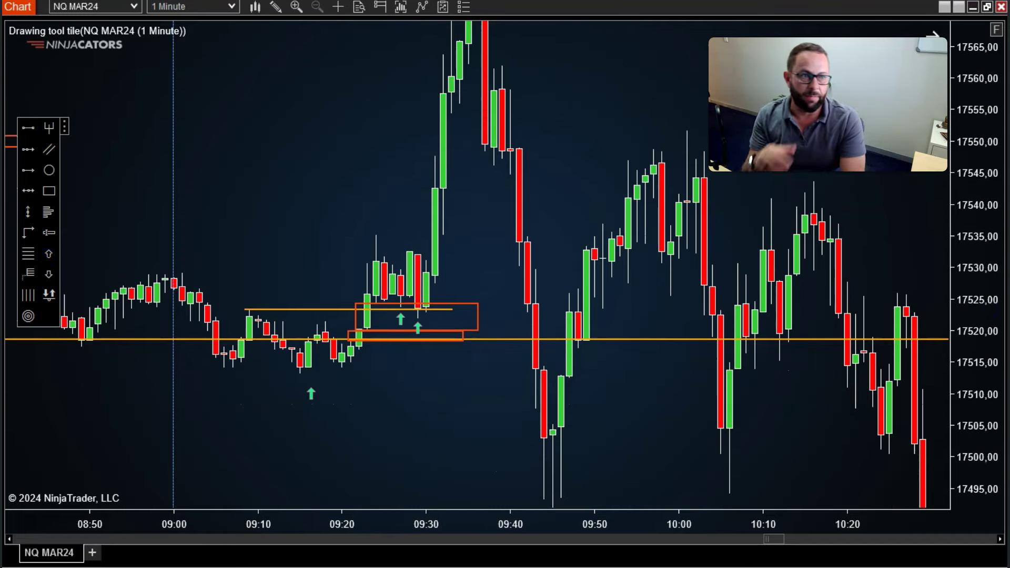
{"action": "mouse_move", "coordinate": [980, 158]}
{"action": "left_mouse_down"}
{"action": "mouse_move", "coordinate": [654, 248]}
{"action": "mouse_move", "coordinate": [997, 165]}
{"action": "left_mouse_up"}
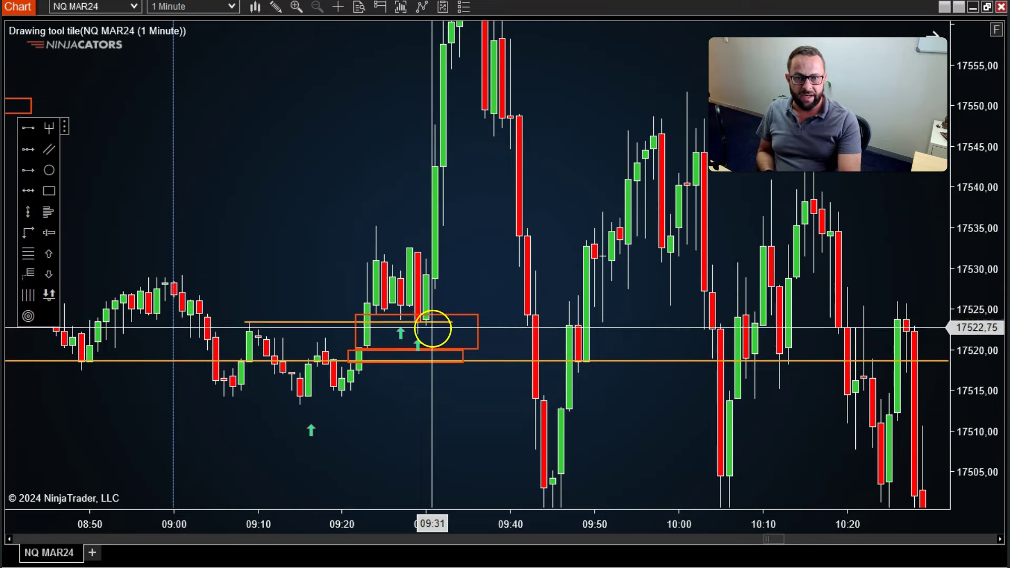
{"action": "left_click_drag", "start_coordinate": [522, 319], "coordinate": [656, 449]}
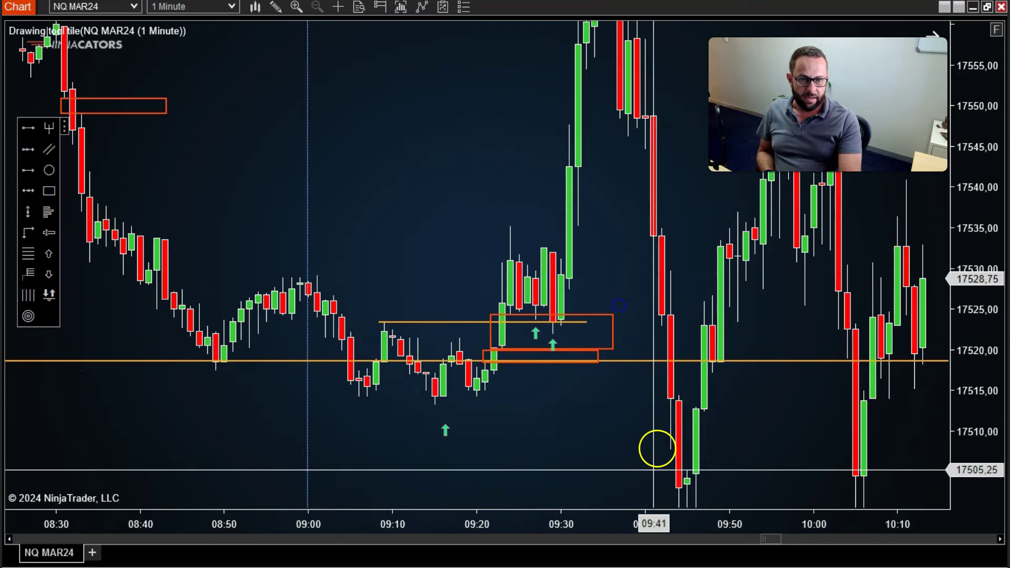
{"action": "left_click_drag", "start_coordinate": [600, 525], "coordinate": [476, 520]}
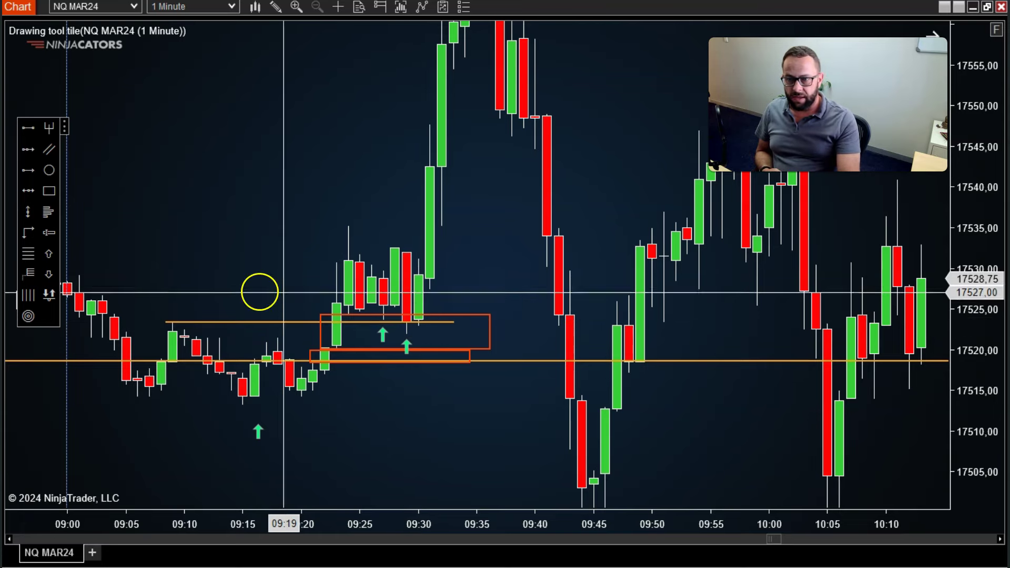
{"action": "left_click", "coordinate": [49, 295]}
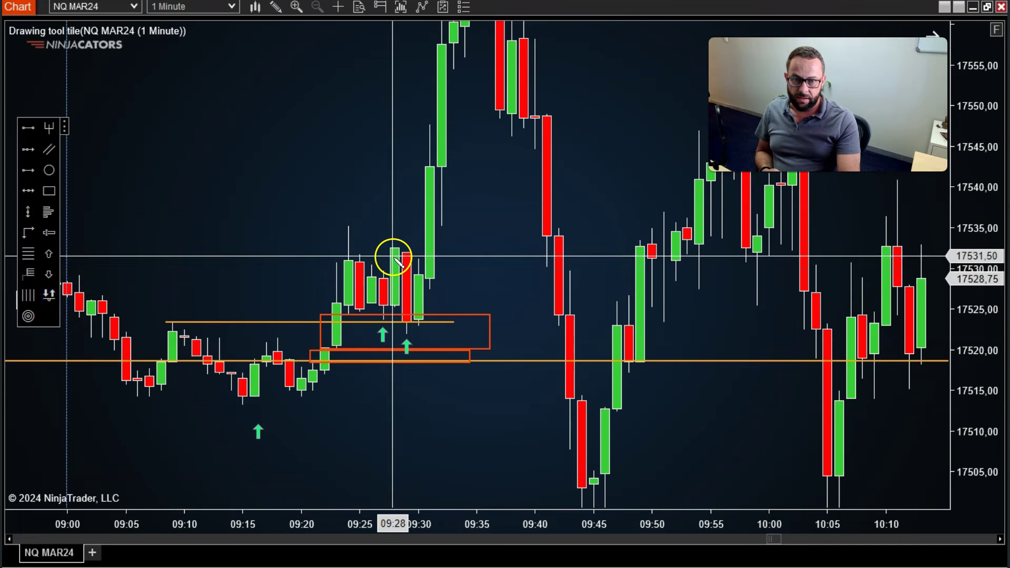
{"action": "mouse_move", "coordinate": [394, 257]}
{"action": "left_mouse_down"}
{"action": "mouse_move", "coordinate": [439, 260]}
{"action": "mouse_move", "coordinate": [427, 261]}
{"action": "mouse_move", "coordinate": [434, 290]}
{"action": "mouse_move", "coordinate": [420, 264]}
{"action": "mouse_move", "coordinate": [453, 316]}
{"action": "mouse_move", "coordinate": [431, 318]}
{"action": "mouse_move", "coordinate": [453, 354]}
{"action": "mouse_move", "coordinate": [477, 320]}
{"action": "mouse_move", "coordinate": [408, 330]}
{"action": "mouse_move", "coordinate": [372, 375]}
{"action": "mouse_move", "coordinate": [217, 406]}
{"action": "mouse_move", "coordinate": [368, 408]}
{"action": "mouse_move", "coordinate": [376, 388]}
{"action": "mouse_move", "coordinate": [325, 376]}
{"action": "mouse_move", "coordinate": [355, 278]}
{"action": "mouse_move", "coordinate": [401, 365]}
{"action": "mouse_move", "coordinate": [279, 365]}
{"action": "mouse_move", "coordinate": [276, 375]}
{"action": "left_mouse_up"}
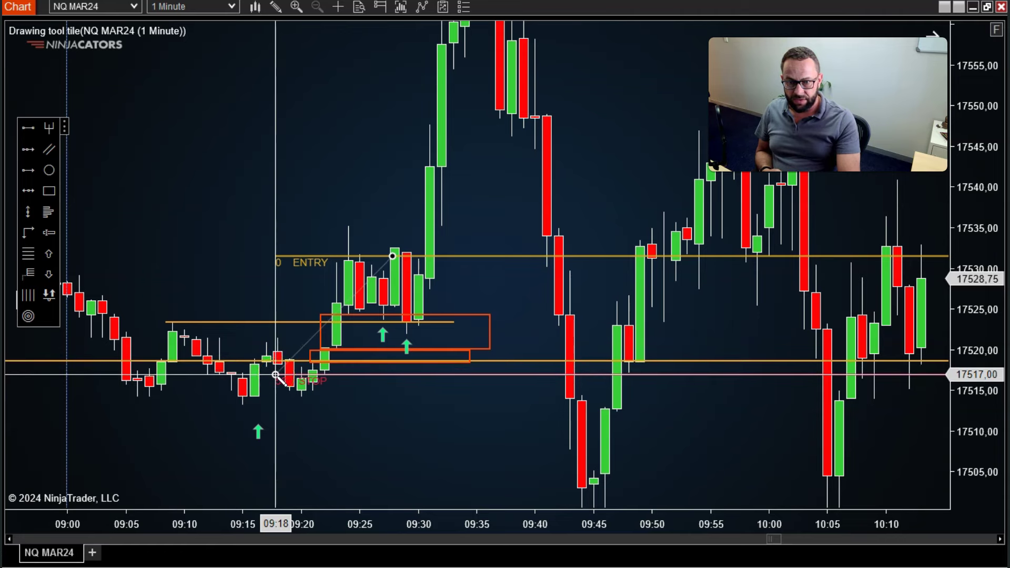
{"action": "left_click", "coordinate": [275, 374]}
{"action": "left_click", "coordinate": [293, 370]}
{"action": "left_click_drag", "start_coordinate": [276, 374], "coordinate": [271, 375]}
{"action": "left_click", "coordinate": [234, 295]}
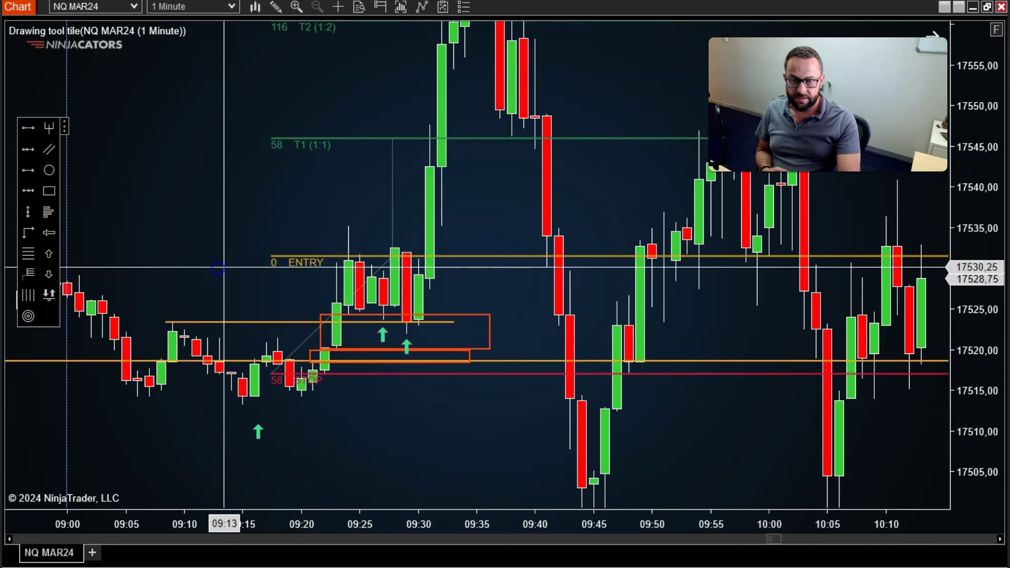
Examine the risk-reward targets T1 to T4 against the rally after 09:30 and the preceding price action.
{"action": "left_click_drag", "start_coordinate": [965, 167], "coordinate": [966, 189]}
{"action": "left_click_drag", "start_coordinate": [307, 175], "coordinate": [198, 175]}
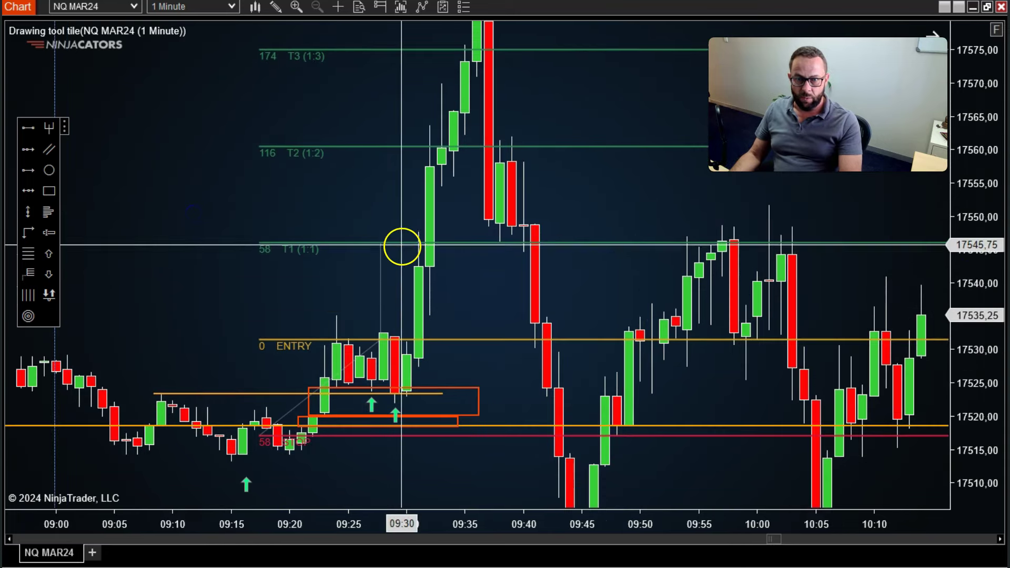
{"action": "left_click_drag", "start_coordinate": [994, 194], "coordinate": [993, 226]}
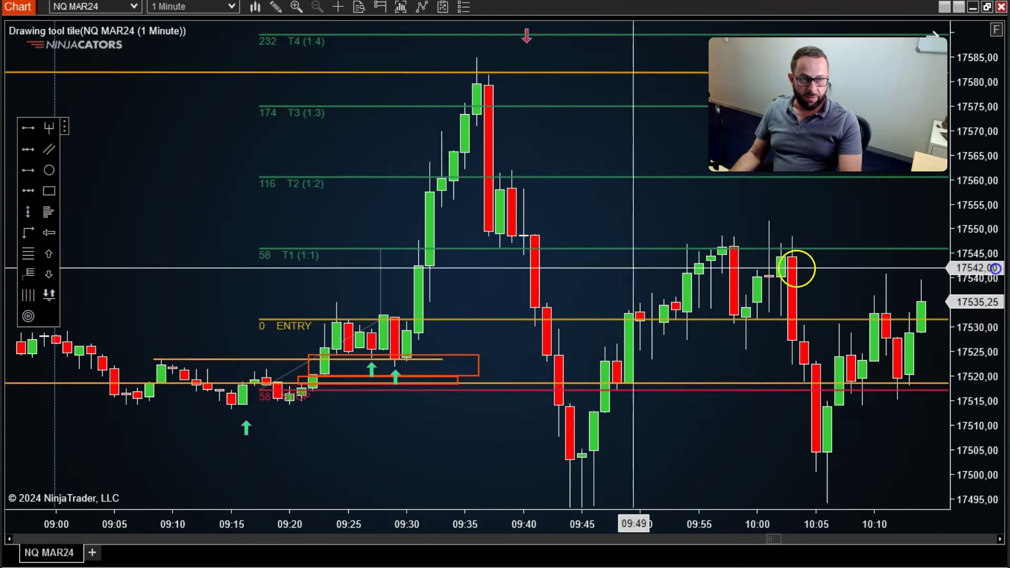
{"action": "left_click_drag", "start_coordinate": [350, 526], "coordinate": [361, 525]}
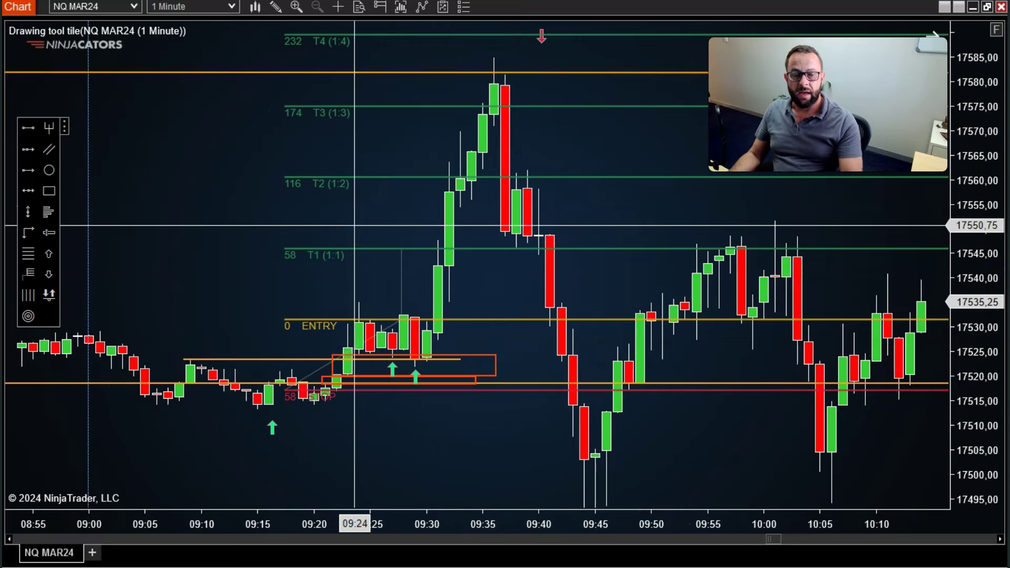
{"action": "left_click_drag", "start_coordinate": [384, 529], "coordinate": [497, 531]}
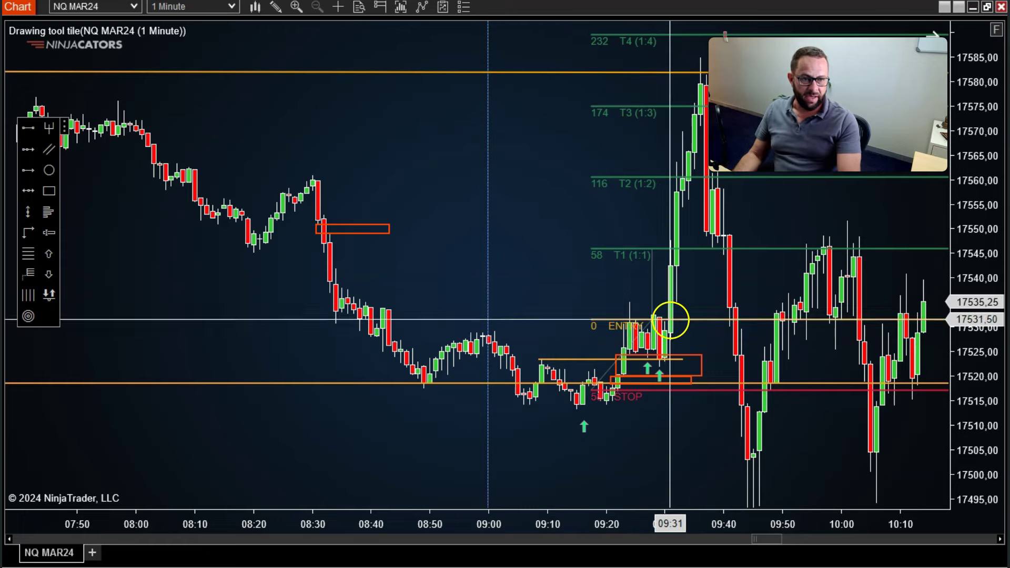
{"action": "left_click_drag", "start_coordinate": [611, 526], "coordinate": [363, 526]}
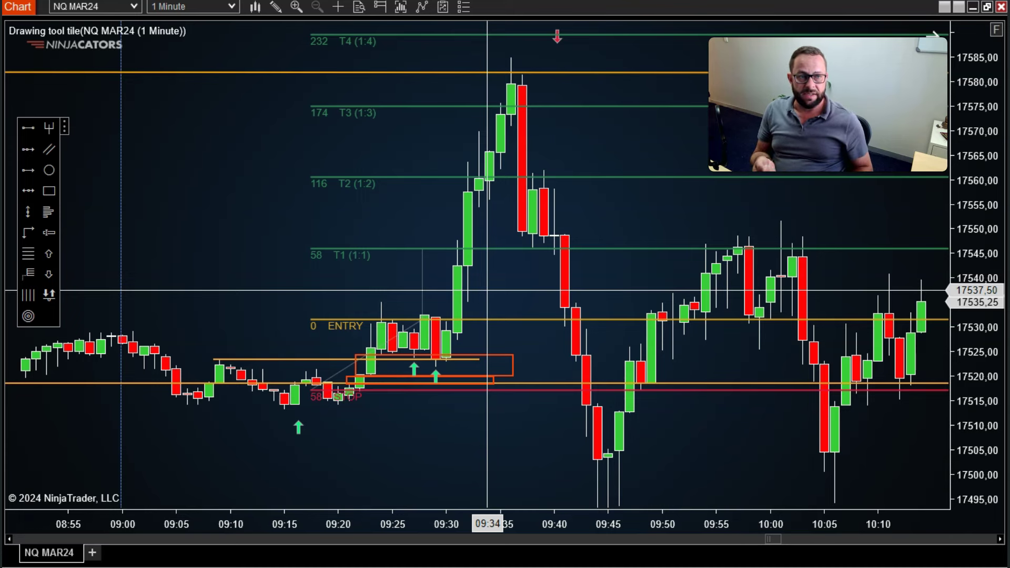
{"action": "left_click", "coordinate": [467, 309]}
{"action": "left_click", "coordinate": [474, 165]}
{"action": "left_click", "coordinate": [467, 246]}
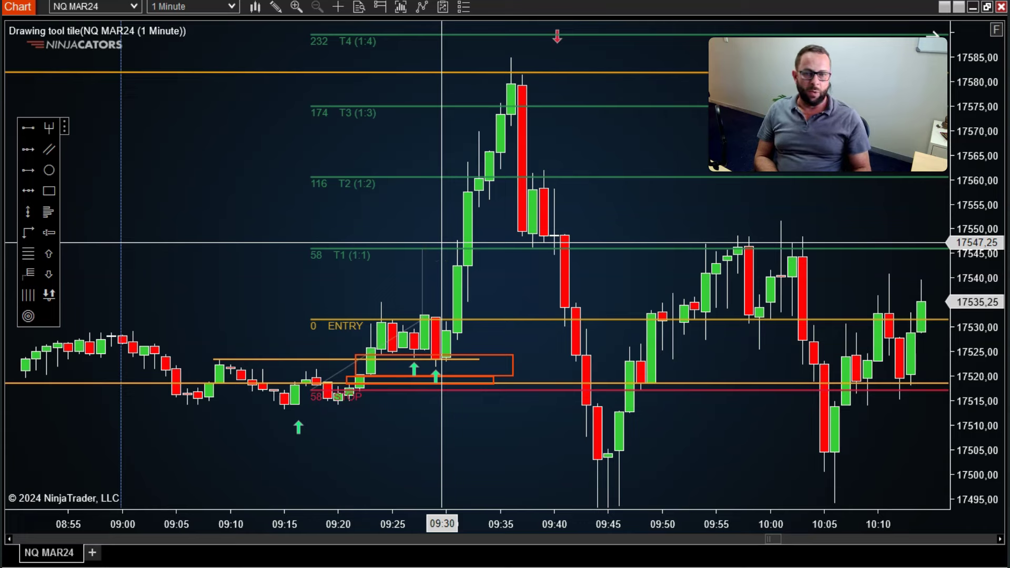
{"action": "mouse_move", "coordinate": [455, 247]}
{"action": "left_mouse_down"}
{"action": "mouse_move", "coordinate": [527, 252]}
{"action": "mouse_move", "coordinate": [503, 263]}
{"action": "mouse_move", "coordinate": [489, 306]}
{"action": "left_mouse_up"}
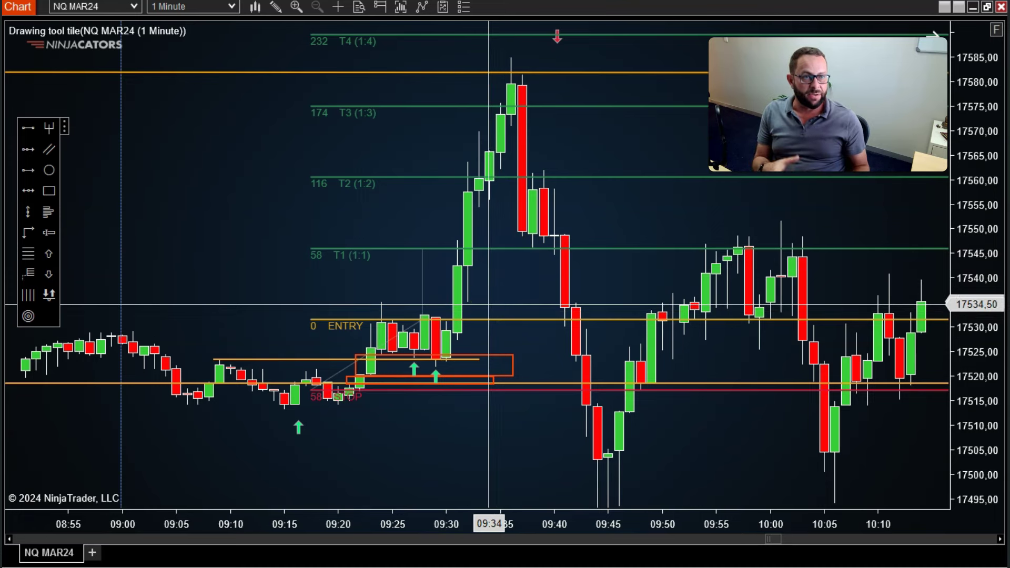
{"action": "mouse_move", "coordinate": [489, 305]}
{"action": "left_mouse_down"}
{"action": "mouse_move", "coordinate": [516, 384]}
{"action": "mouse_move", "coordinate": [293, 404]}
{"action": "mouse_move", "coordinate": [420, 377]}
{"action": "mouse_move", "coordinate": [442, 444]}
{"action": "mouse_move", "coordinate": [453, 442]}
{"action": "mouse_move", "coordinate": [434, 271]}
{"action": "mouse_move", "coordinate": [507, 59]}
{"action": "mouse_move", "coordinate": [433, 268]}
{"action": "mouse_move", "coordinate": [408, 239]}
{"action": "mouse_move", "coordinate": [410, 252]}
{"action": "mouse_move", "coordinate": [420, 248]}
{"action": "mouse_move", "coordinate": [494, 76]}
{"action": "mouse_move", "coordinate": [476, 200]}
{"action": "mouse_move", "coordinate": [397, 99]}
{"action": "mouse_move", "coordinate": [386, 106]}
{"action": "mouse_move", "coordinate": [406, 171]}
{"action": "mouse_move", "coordinate": [384, 177]}
{"action": "mouse_move", "coordinate": [411, 323]}
{"action": "mouse_move", "coordinate": [426, 300]}
{"action": "mouse_move", "coordinate": [388, 179]}
{"action": "mouse_move", "coordinate": [422, 149]}
{"action": "mouse_move", "coordinate": [423, 62]}
{"action": "mouse_move", "coordinate": [423, 106]}
{"action": "mouse_move", "coordinate": [367, 103]}
{"action": "left_mouse_up"}
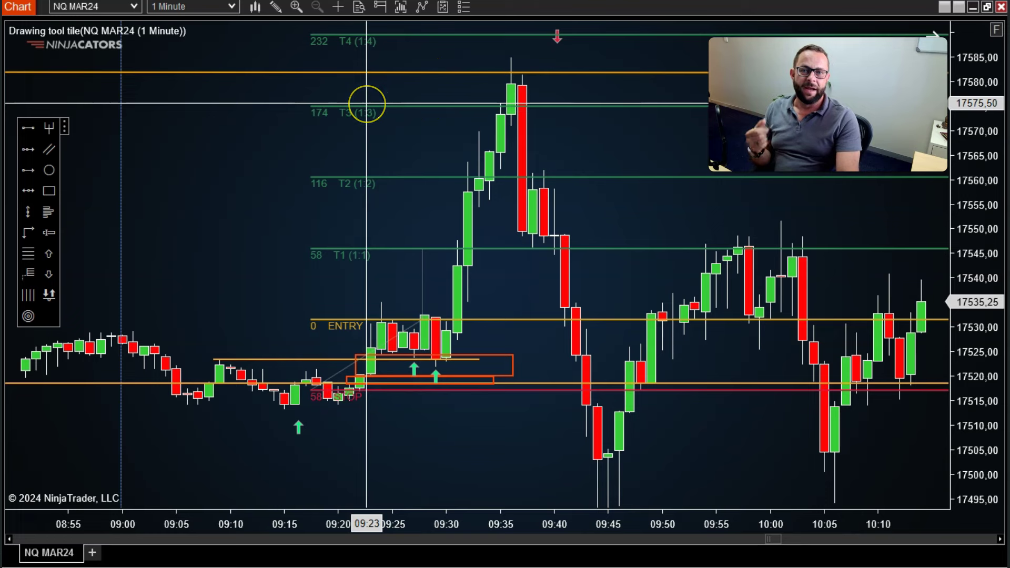